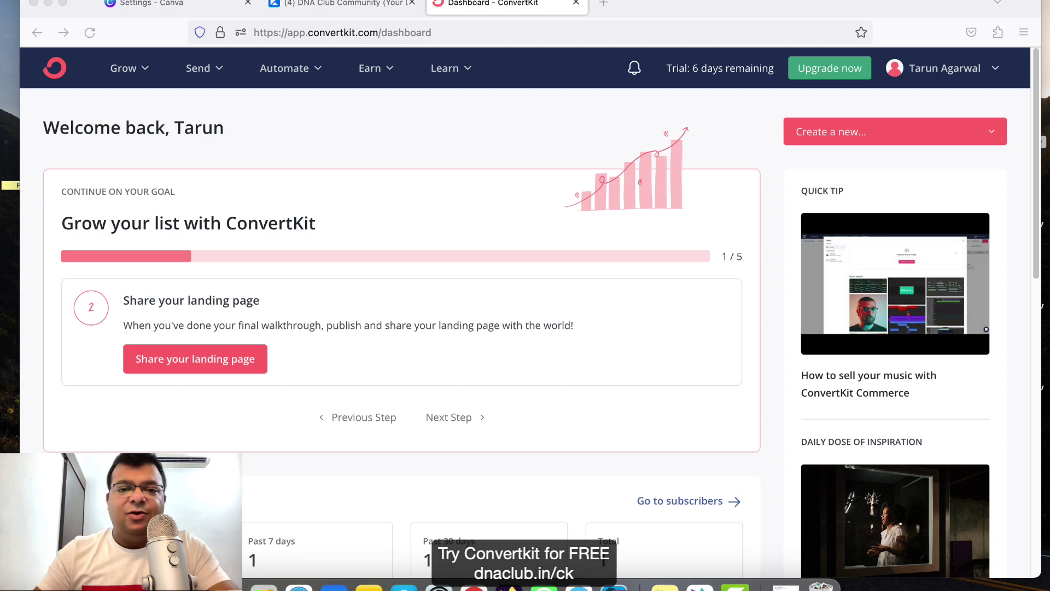
# - View the page at dnaclub.in/ck in a new browser tab and close that tab again
pyautogui.click(770, 378)
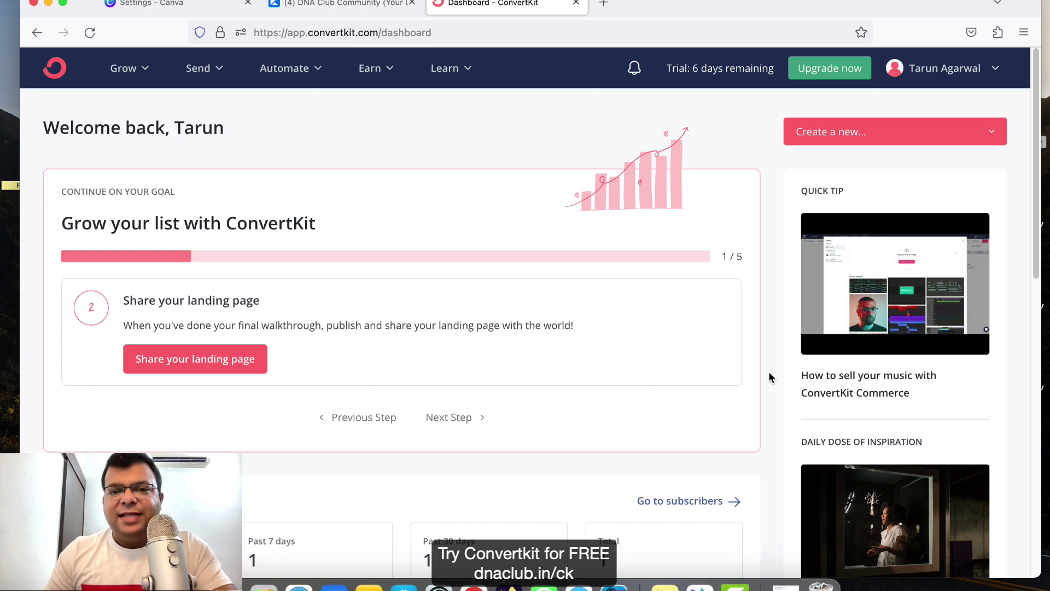
pyautogui.click(605, 6)
pyautogui.write('dn')
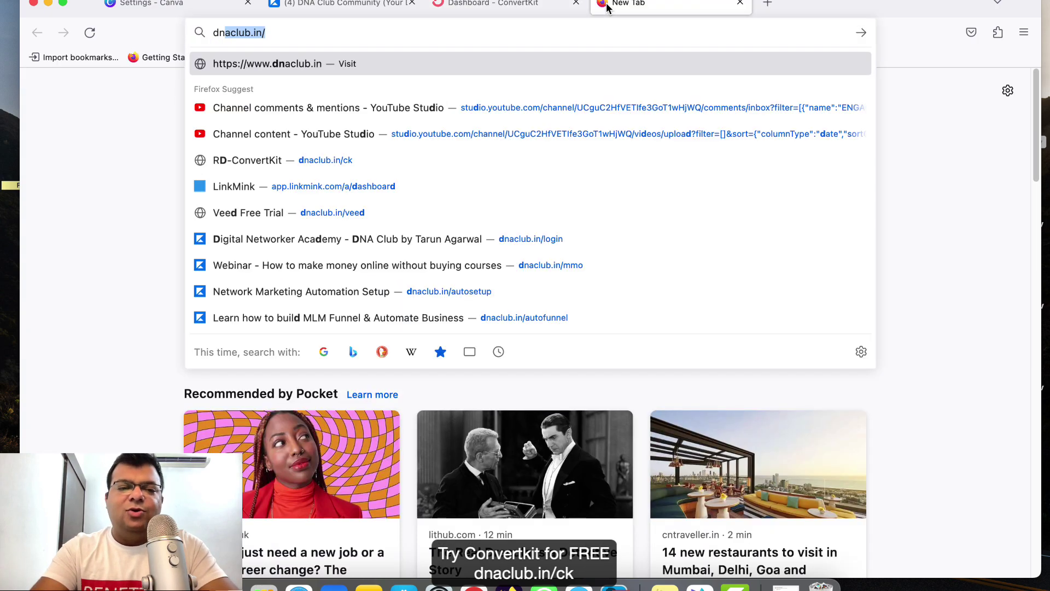
pyautogui.write('a')
pyautogui.press('Right')
pyautogui.write('ck')
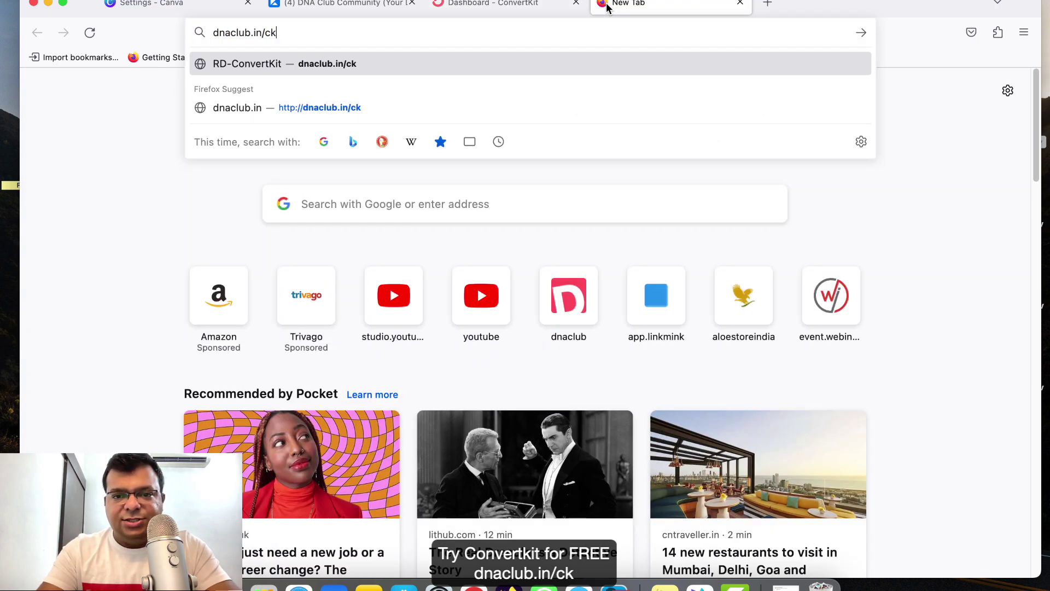
pyautogui.press('Return')
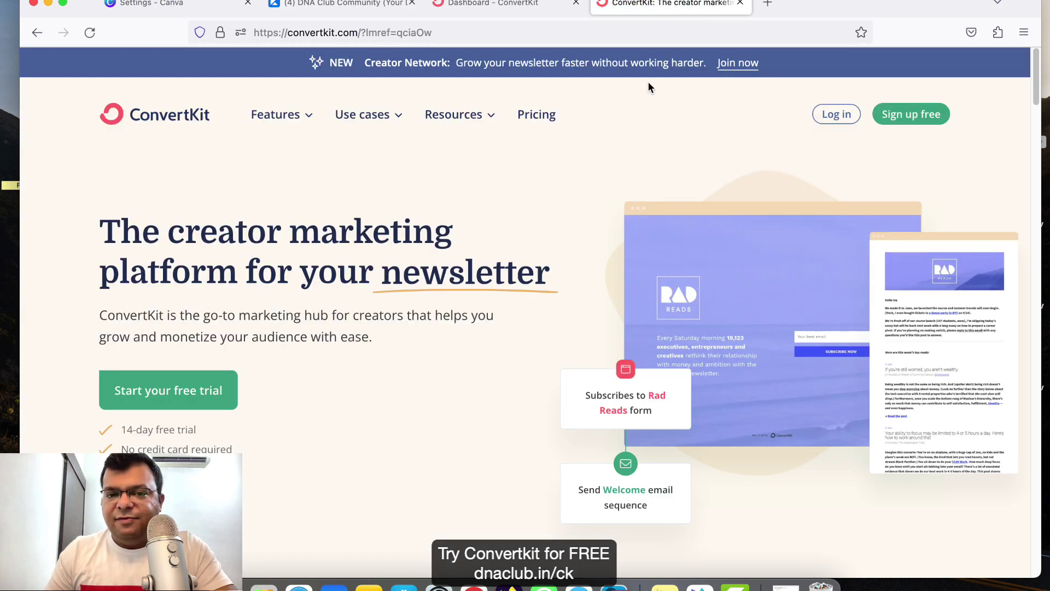
pyautogui.middleClick(666, 5)
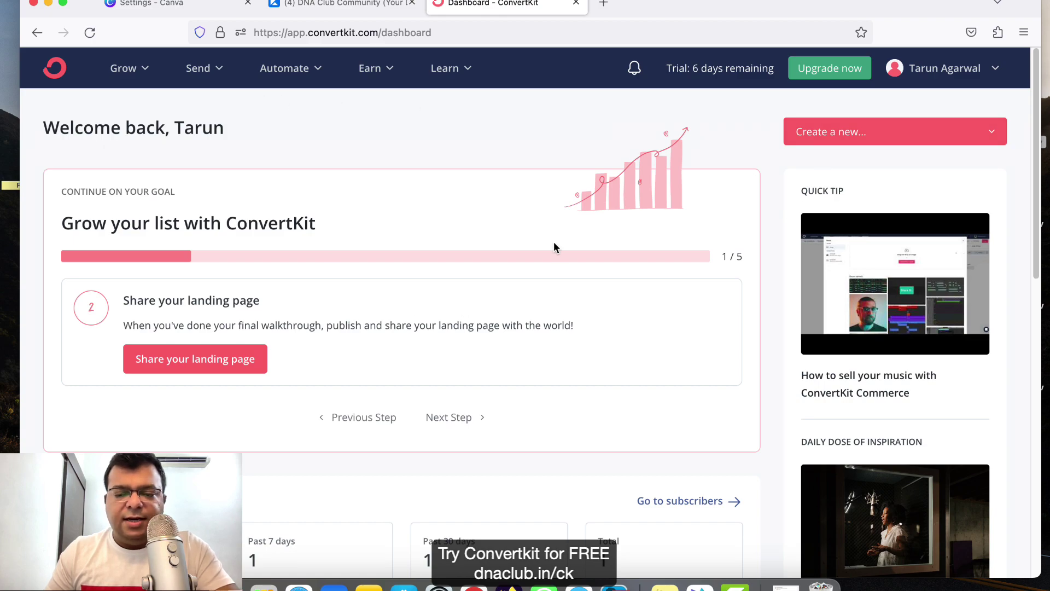
# - Create a new email sequence named "After e-book download"
pyautogui.click(319, 75)
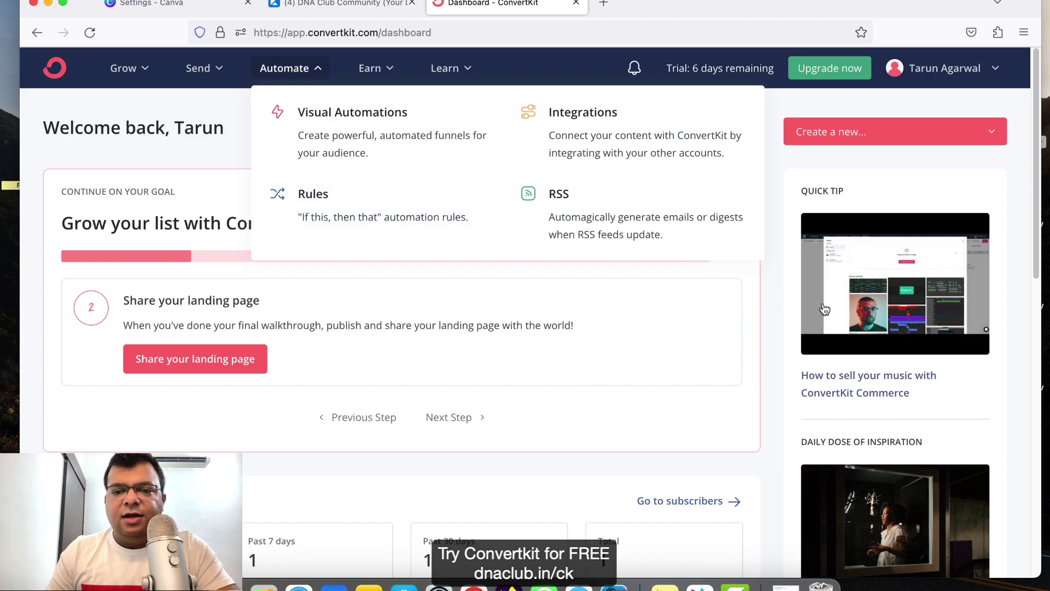
pyautogui.click(212, 79)
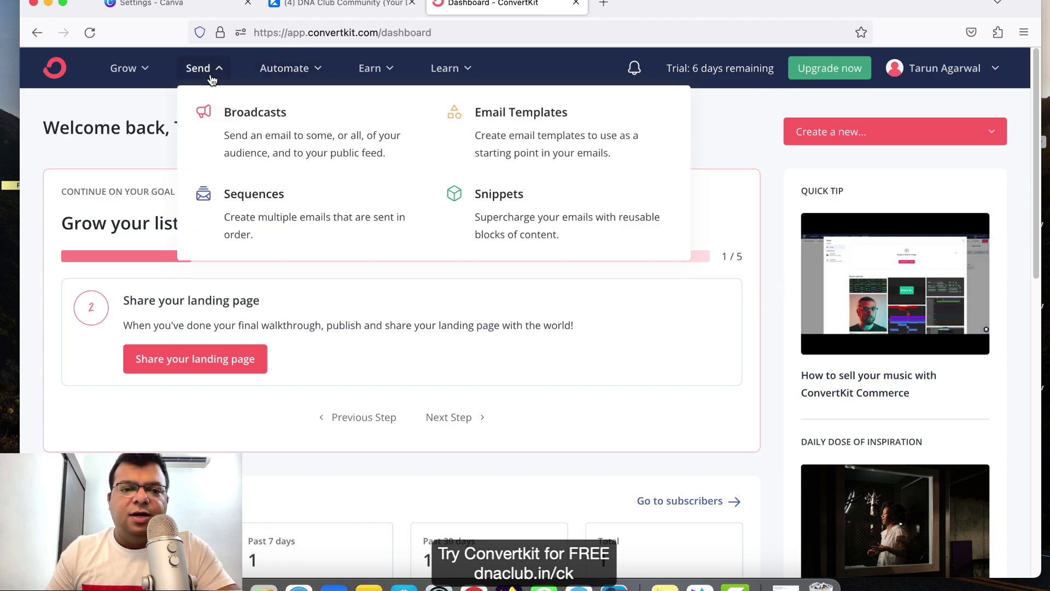
pyautogui.click(261, 210)
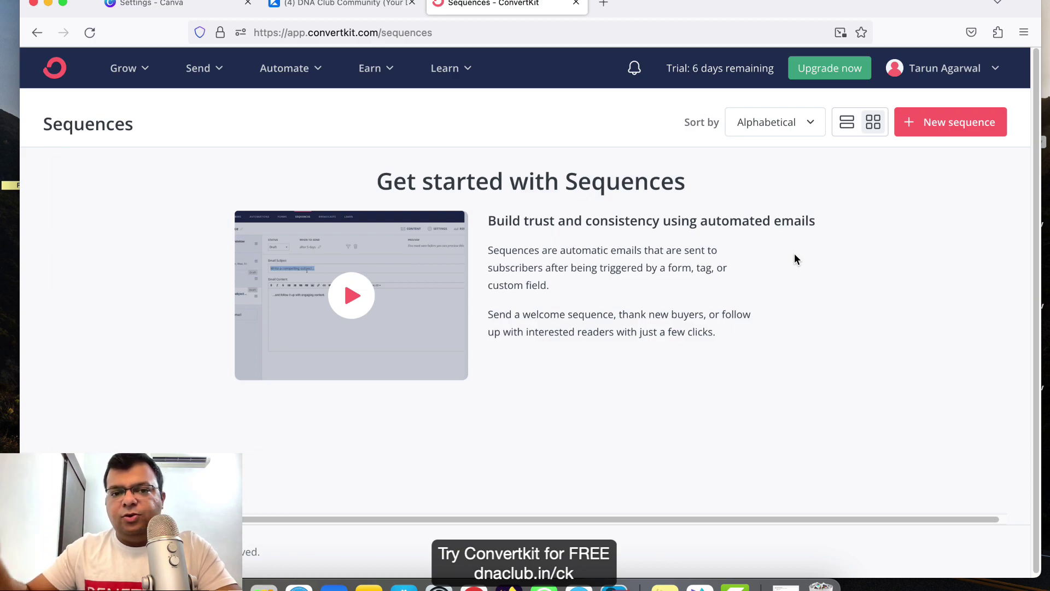
pyautogui.click(952, 130)
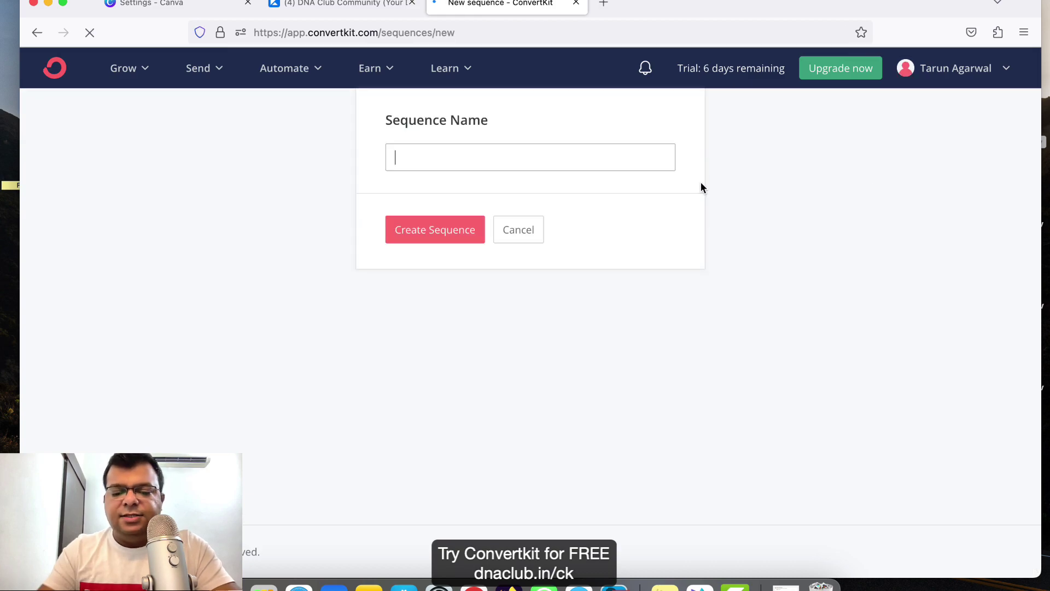
pyautogui.write('A')
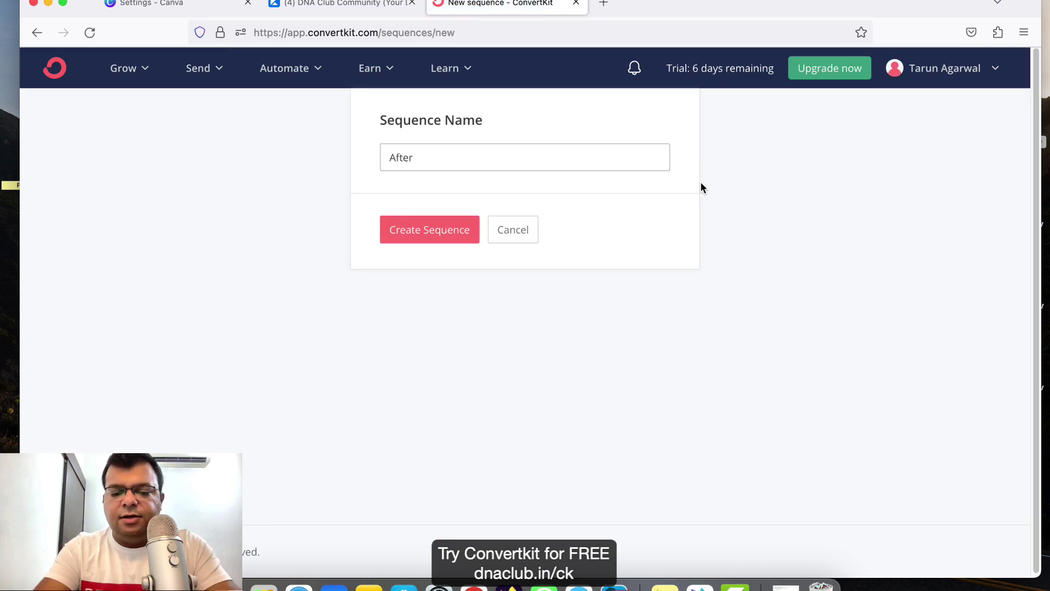
pyautogui.write('fter')
pyautogui.press('super+a')
pyautogui.write('Em')
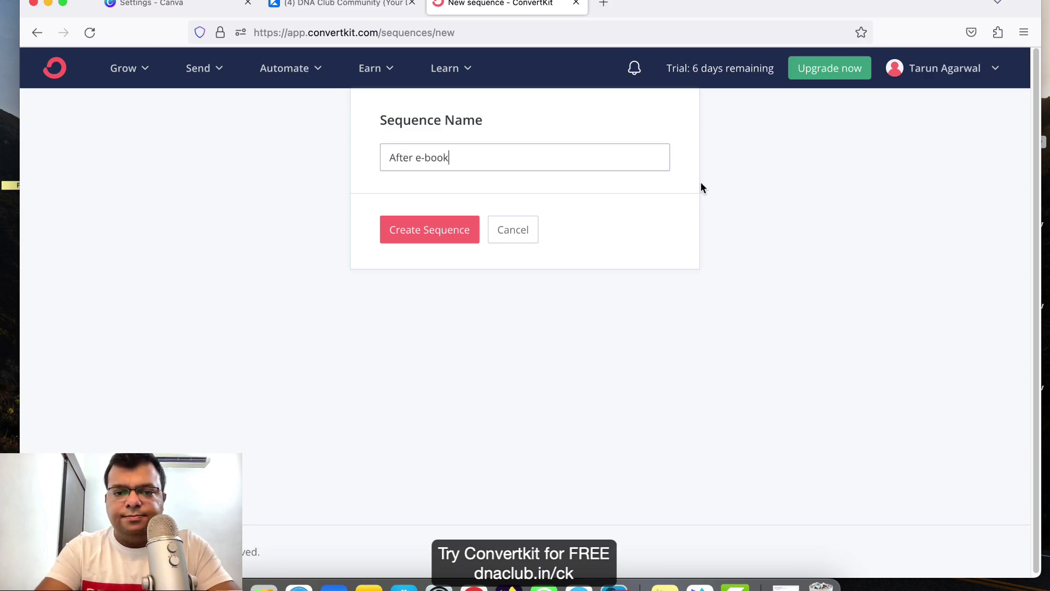
pyautogui.press('BackSpace')
pyautogui.write('download')
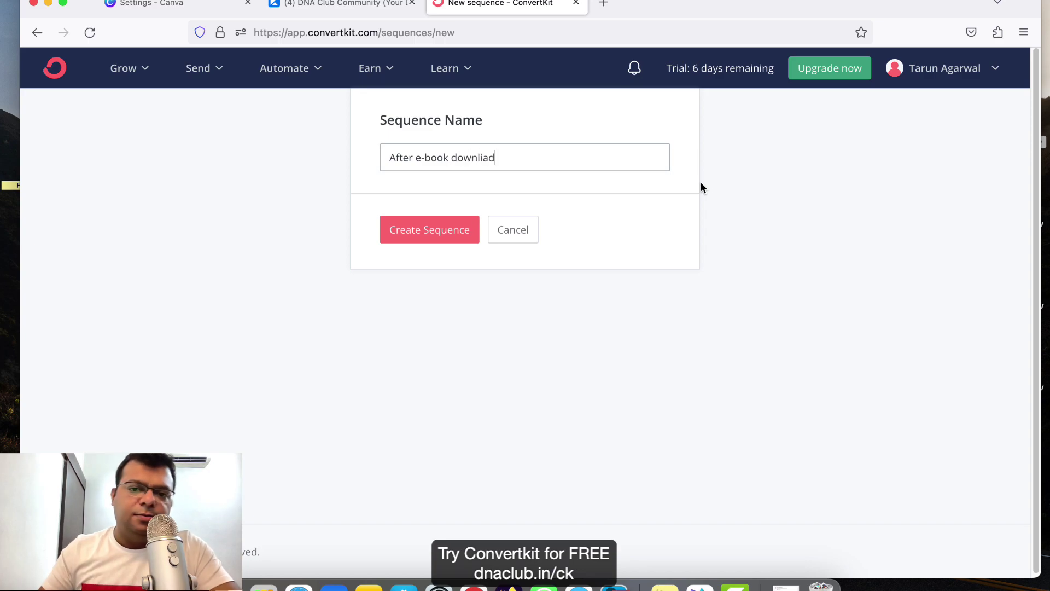
pyautogui.click(457, 231)
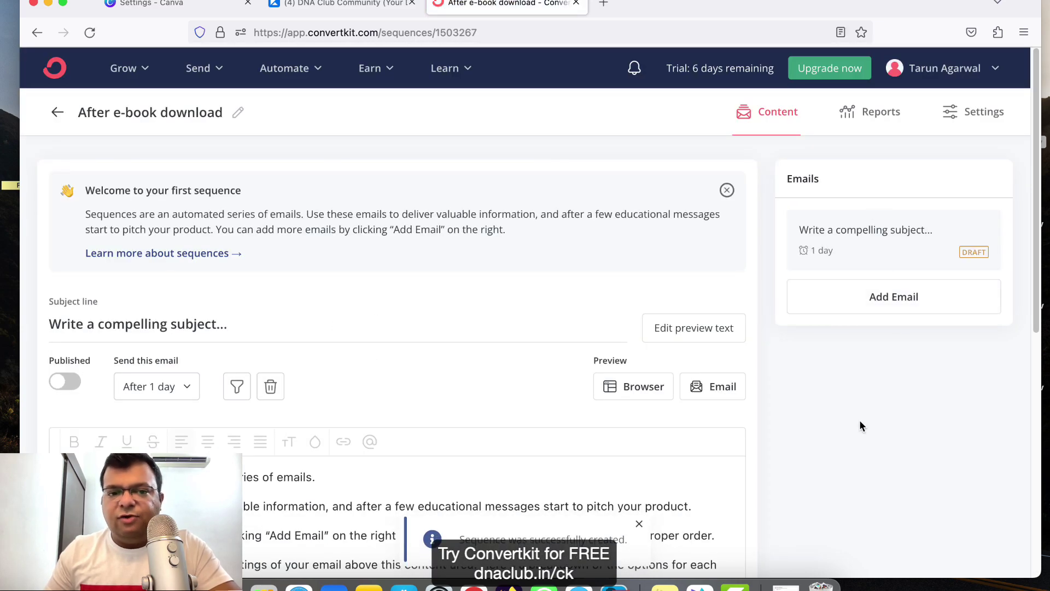
# - Set the sequence's first email to send 0 days after the last email, and try to switch it to published
pyautogui.scroll(-4, 851, 422)
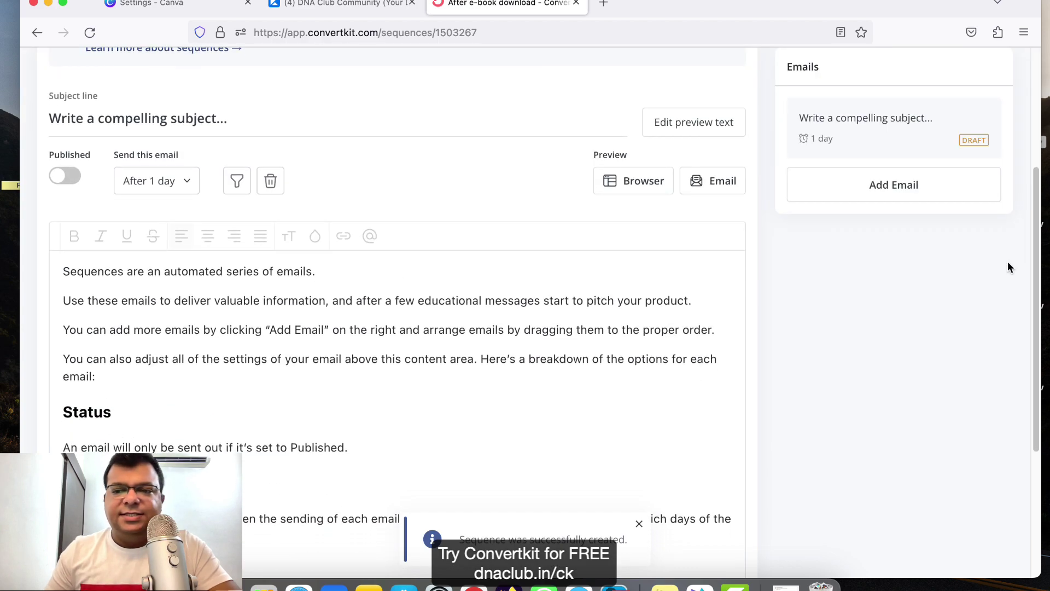
pyautogui.scroll(2, 702, 367)
pyautogui.scroll(-1, 150, 287)
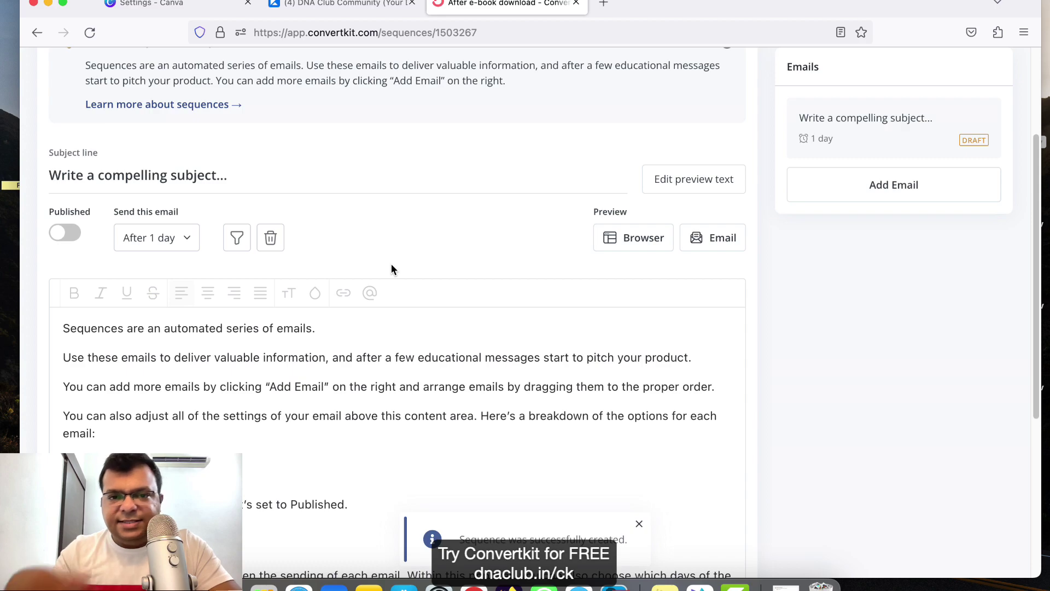
pyautogui.scroll(1, 392, 265)
pyautogui.scroll(2, 305, 351)
pyautogui.scroll(-4, 304, 363)
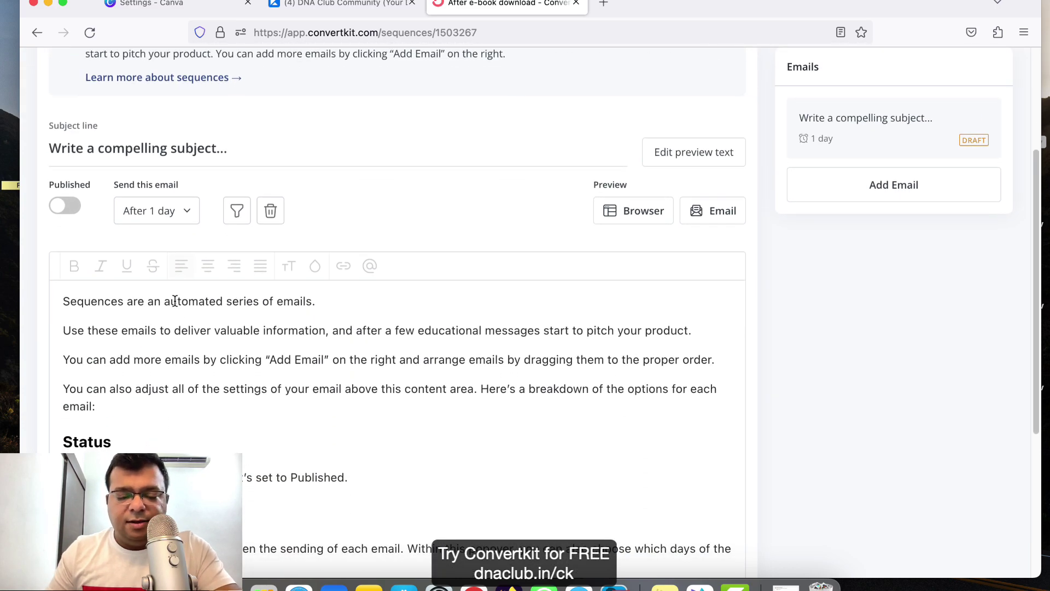
pyautogui.scroll(-1, 170, 262)
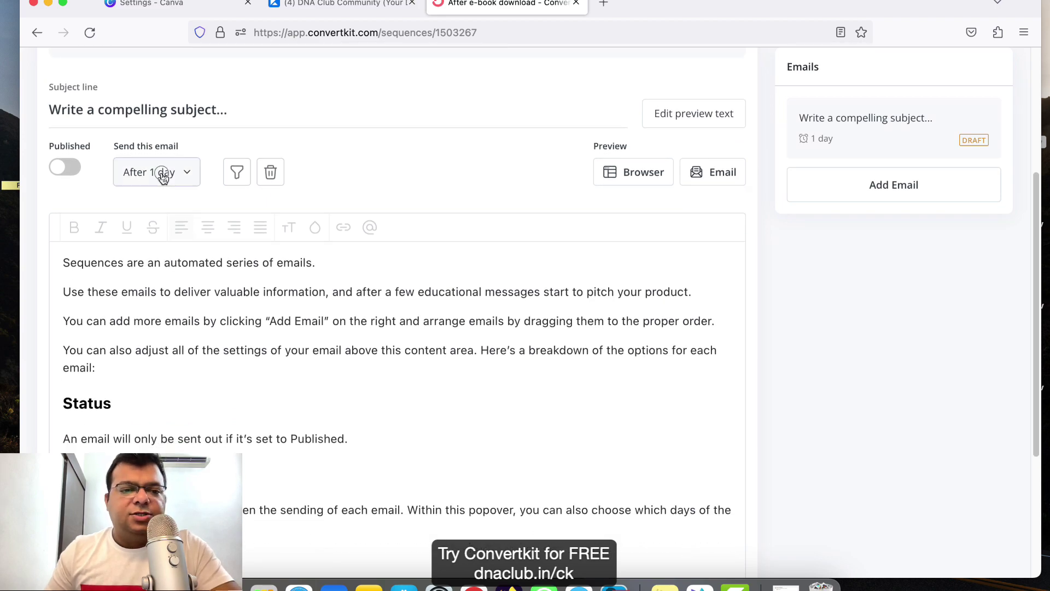
pyautogui.click(162, 172)
pyautogui.press('BackSpace')
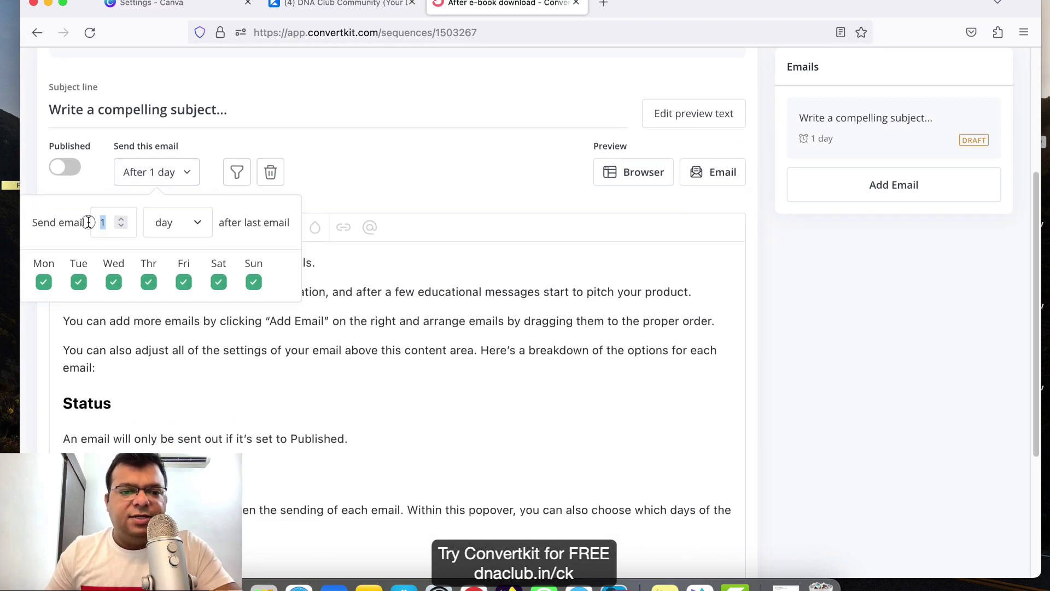
pyautogui.write('0')
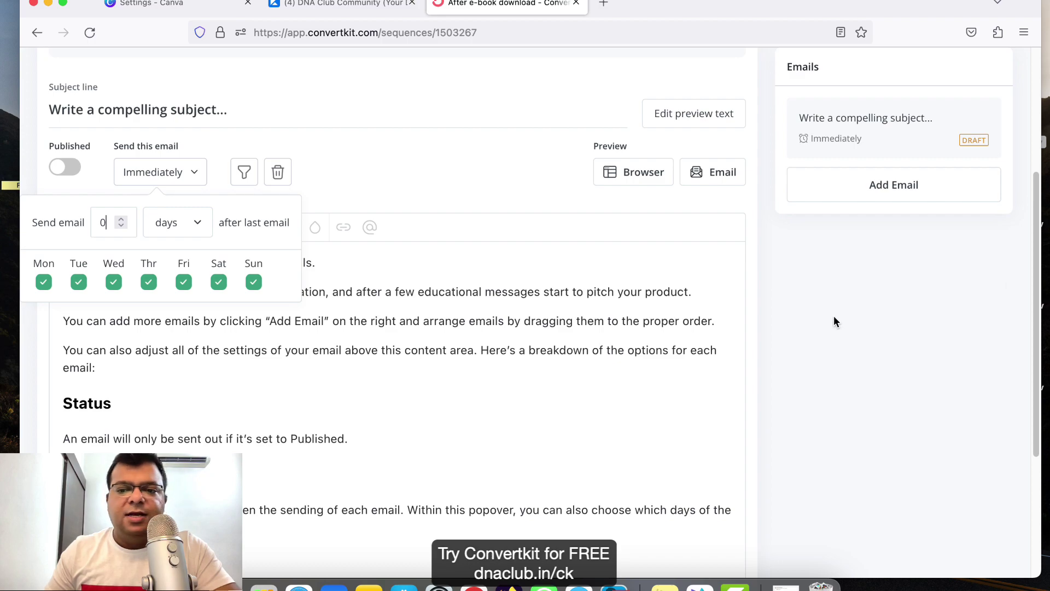
pyautogui.click(833, 317)
pyautogui.click(77, 166)
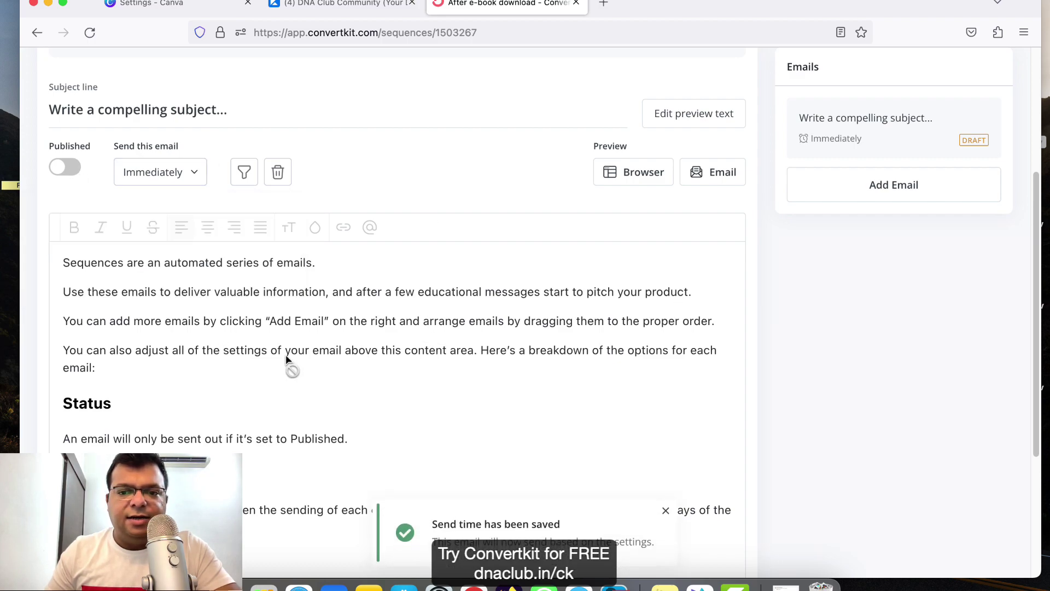
# - Replace all of the template text in the email body with "Email body 1"
pyautogui.click(253, 292)
pyautogui.scroll(-3, 253, 375)
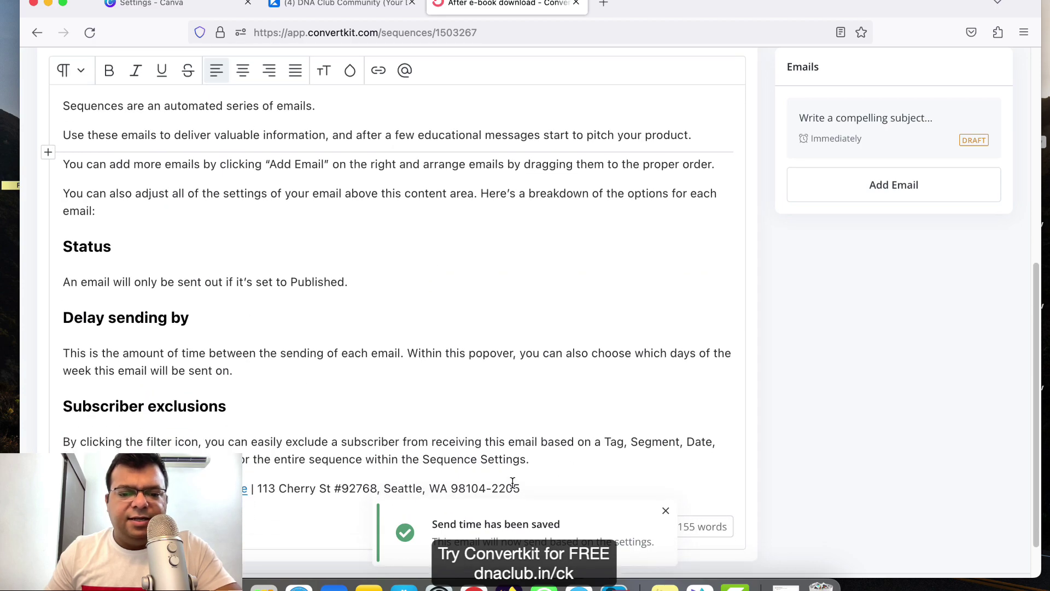
pyautogui.moveTo(531, 461); pyautogui.dragTo(63, 104)
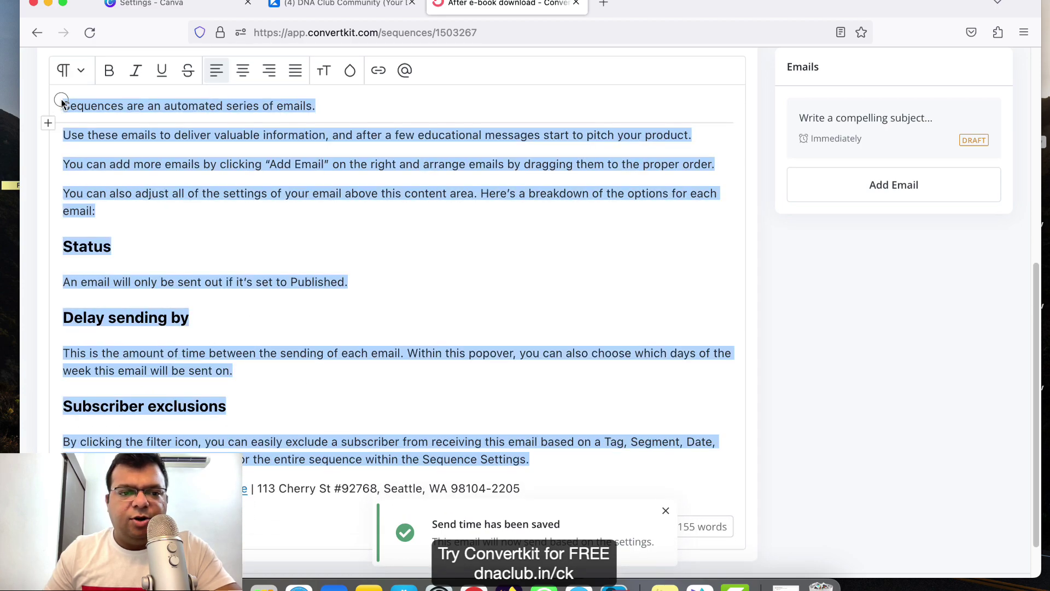
pyautogui.press('BackSpace')
pyautogui.write('Email body 1')
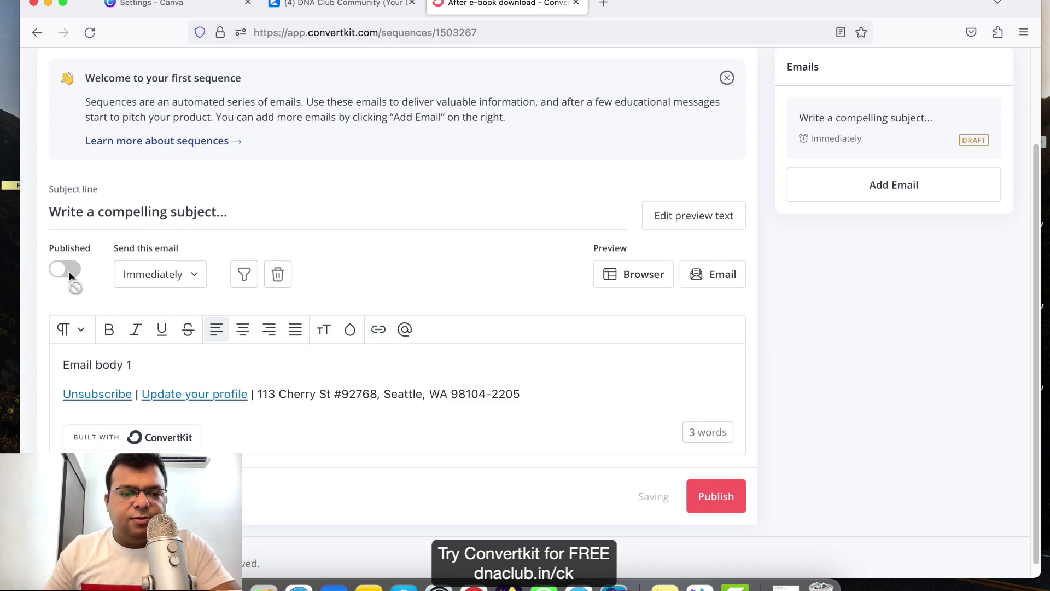
pyautogui.scroll(3, 766, 347)
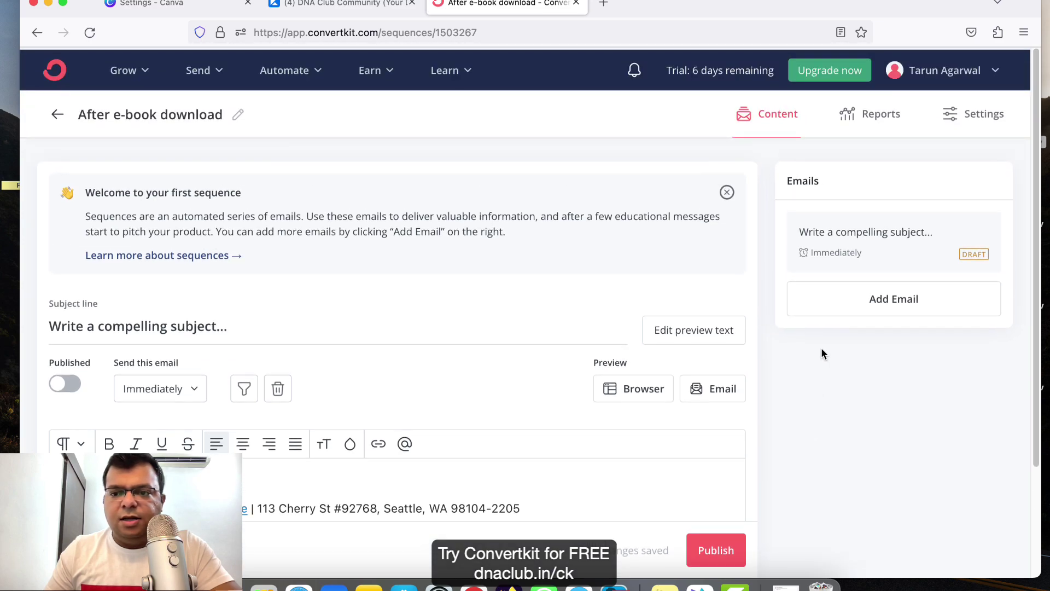
pyautogui.scroll(-3, 740, 341)
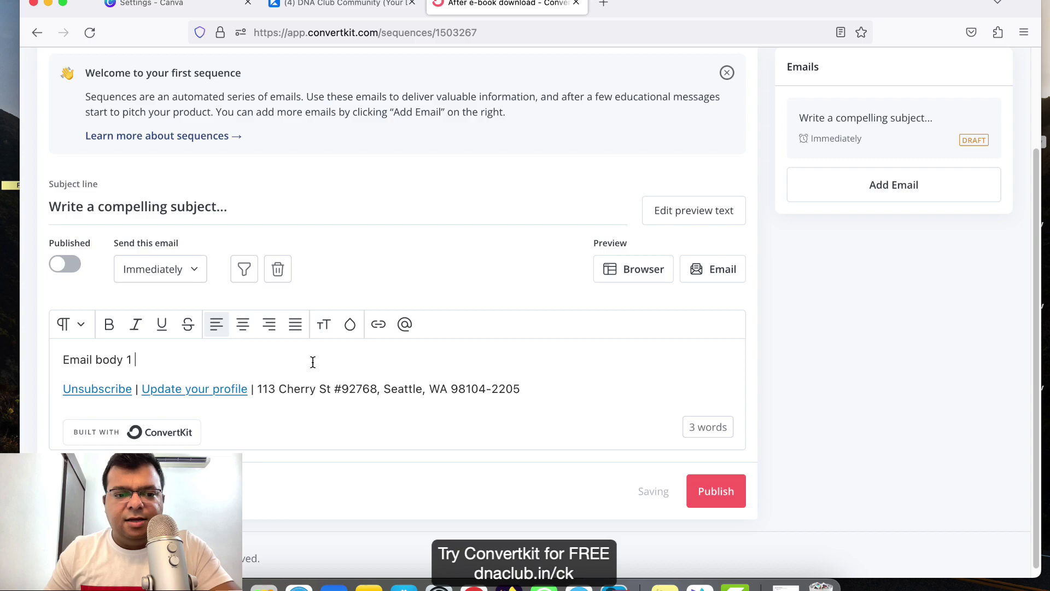
# - Replace the email body with "Thanks" and, on a second line, "Here is the link to downlaod the e-book."
pyautogui.press('super+a')
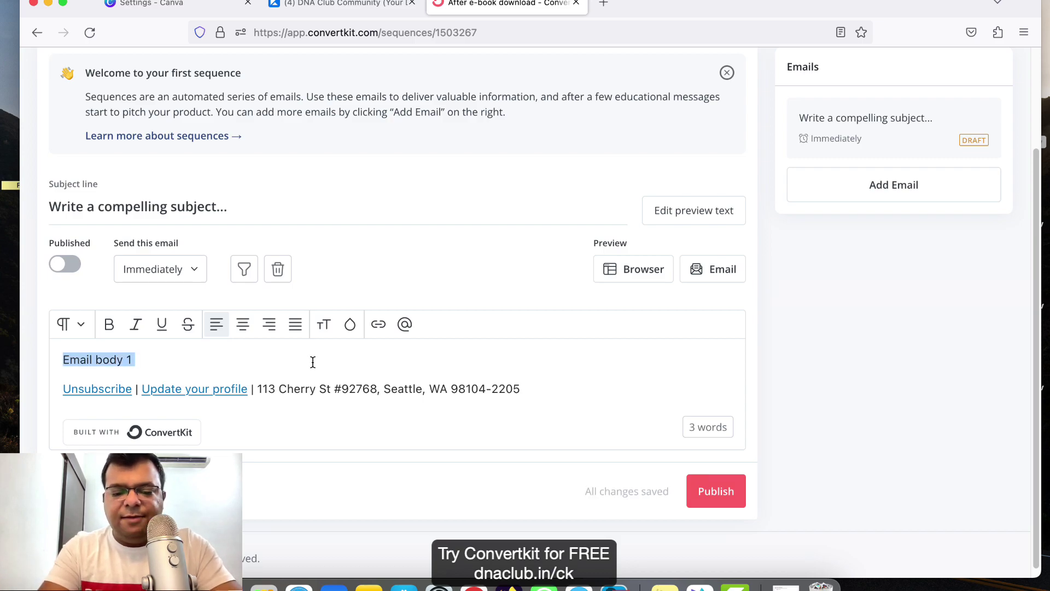
pyautogui.write('Thanks')
pyautogui.press('Return')
pyautogui.write('Ue')
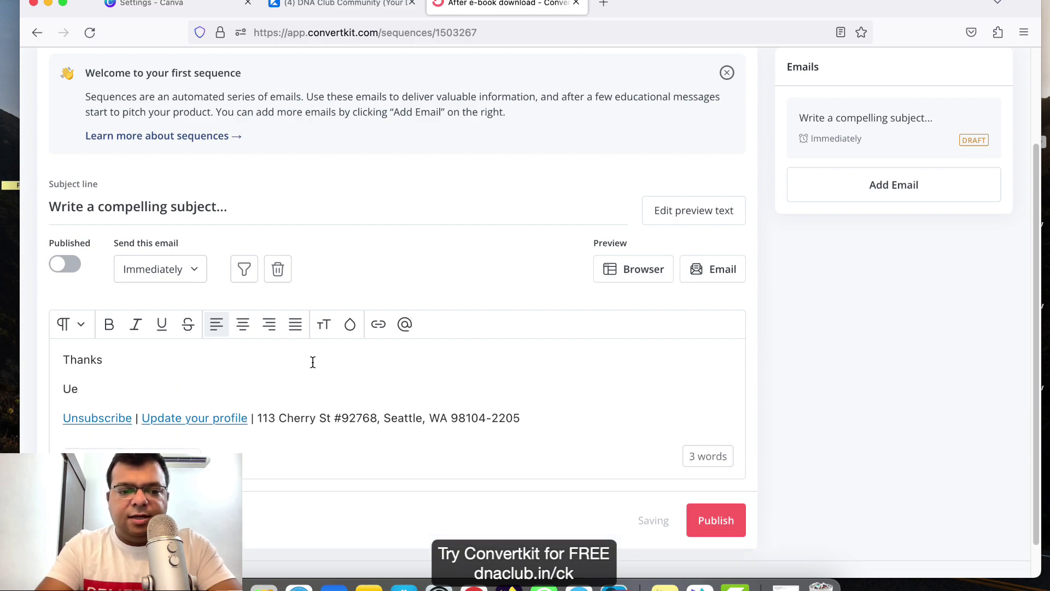
pyautogui.write('Here is the')
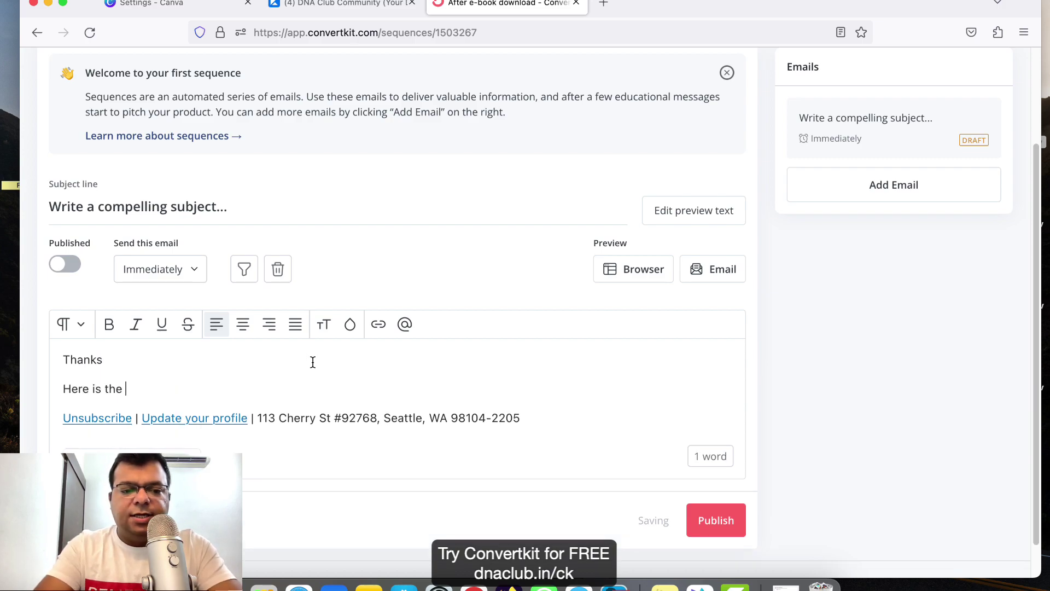
pyautogui.write(' link to downlaod the e0-b')
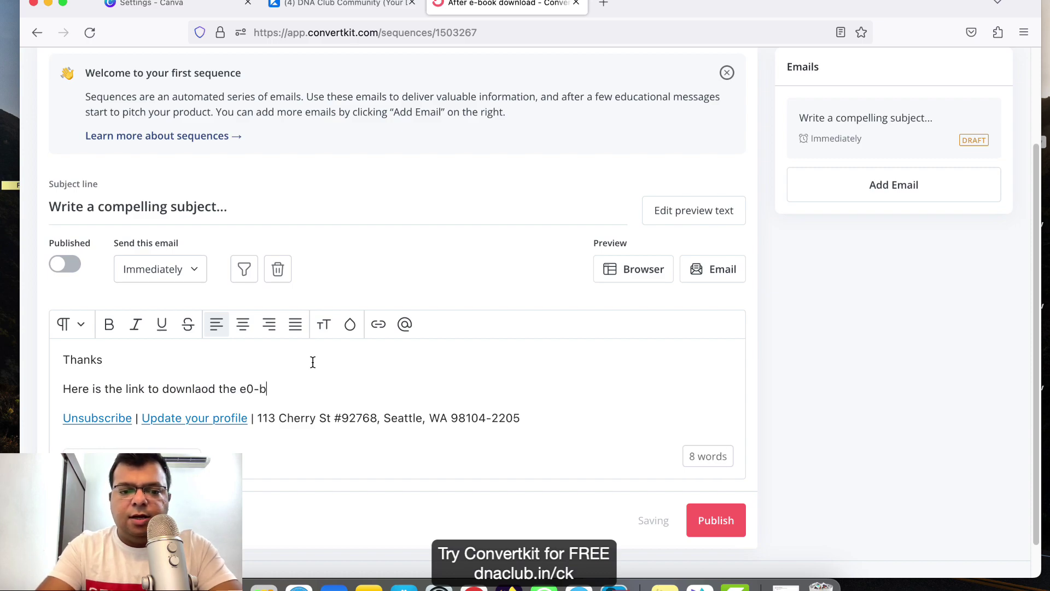
pyautogui.press('BackSpace')
pyautogui.press('BackSpace')
pyautogui.press('BackSpace')
pyautogui.write('-book')
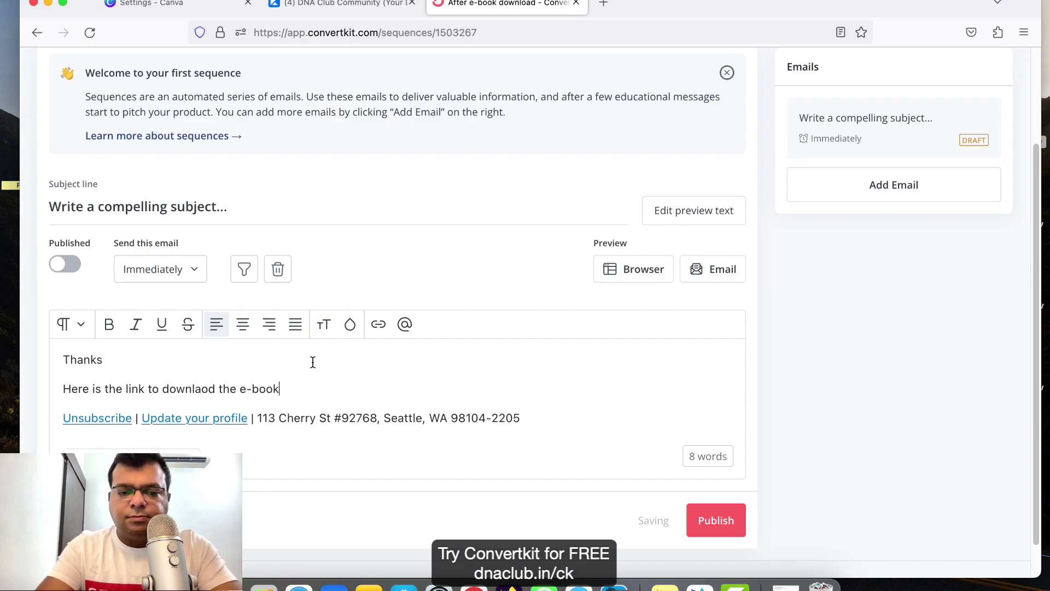
pyautogui.write('.')
# - Insert a link to "ebooklink" on a new line below the e-book sentence, followed by a blank line
pyautogui.press('Return')
pyautogui.scroll(-2, 312, 362)
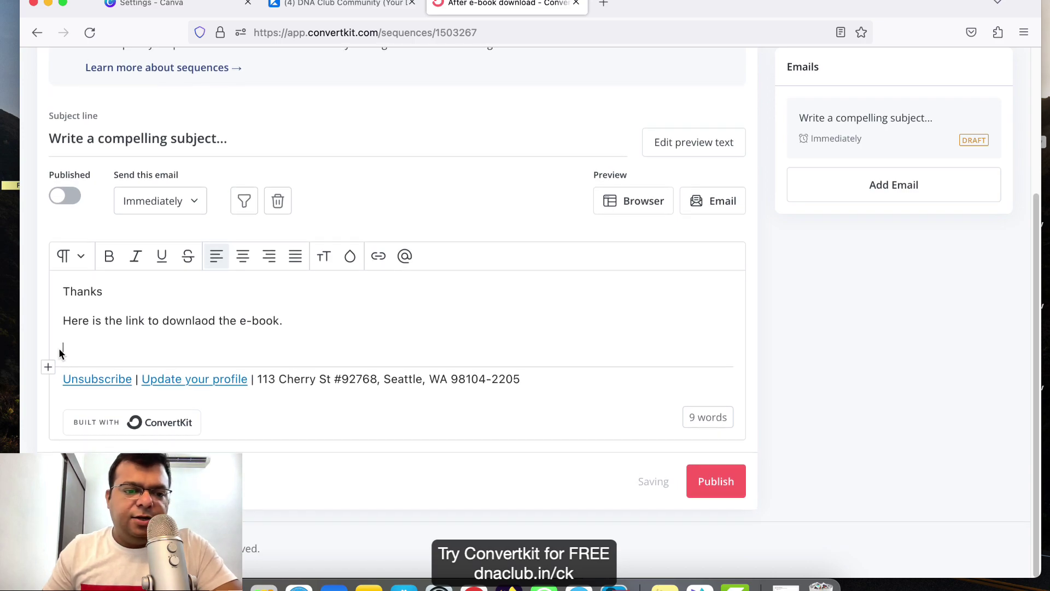
pyautogui.click(379, 259)
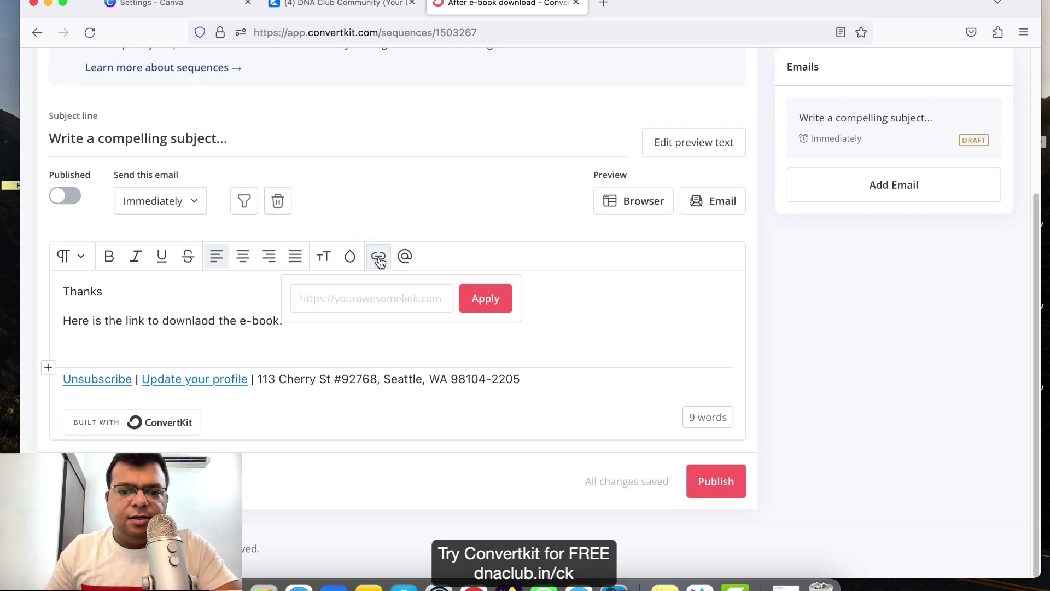
pyautogui.click(387, 302)
pyautogui.write('ebooklink')
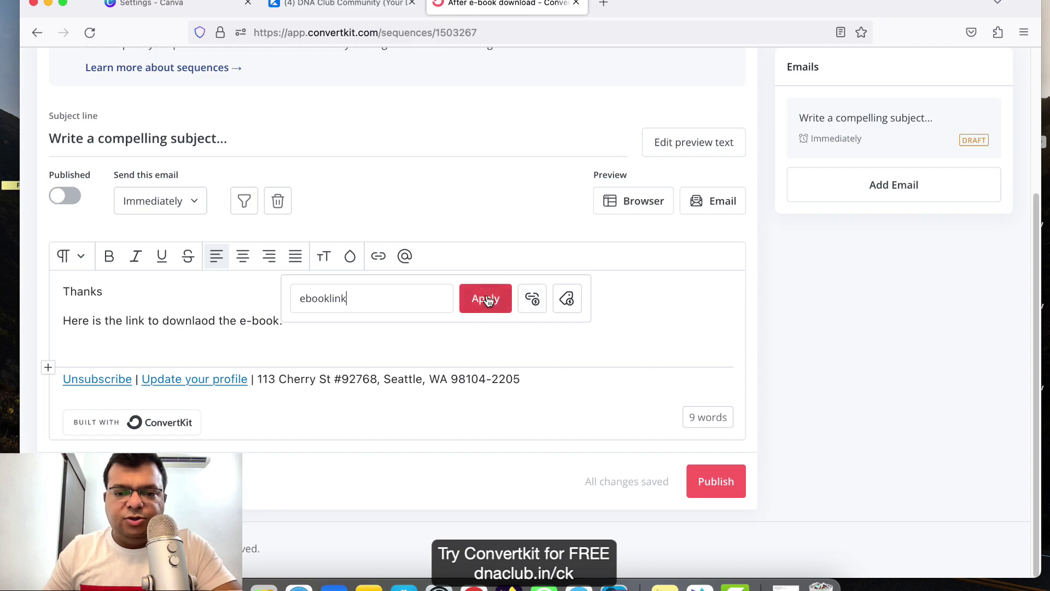
pyautogui.click(486, 298)
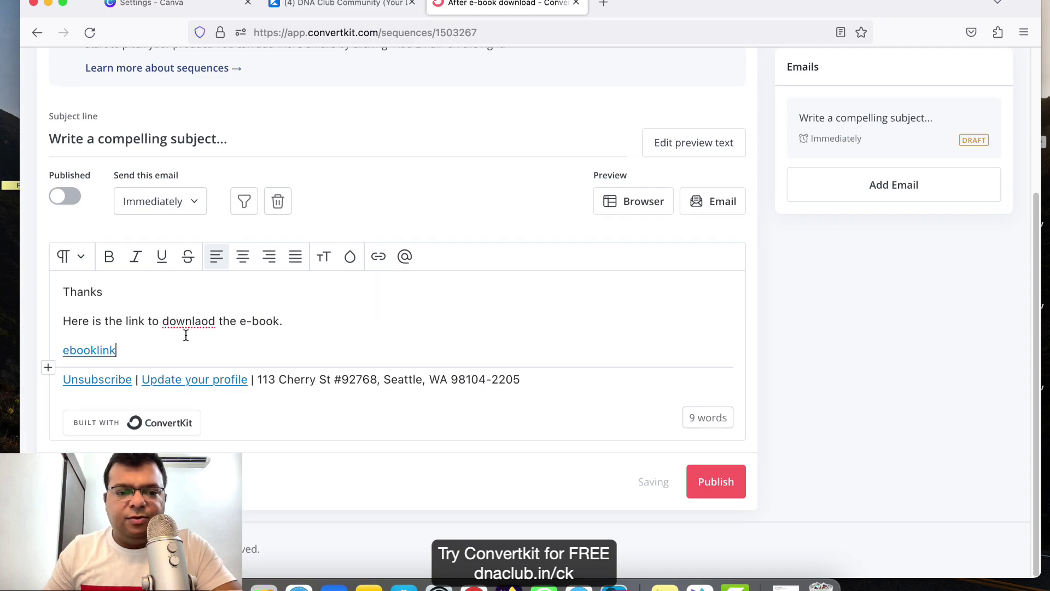
pyautogui.press('Return')
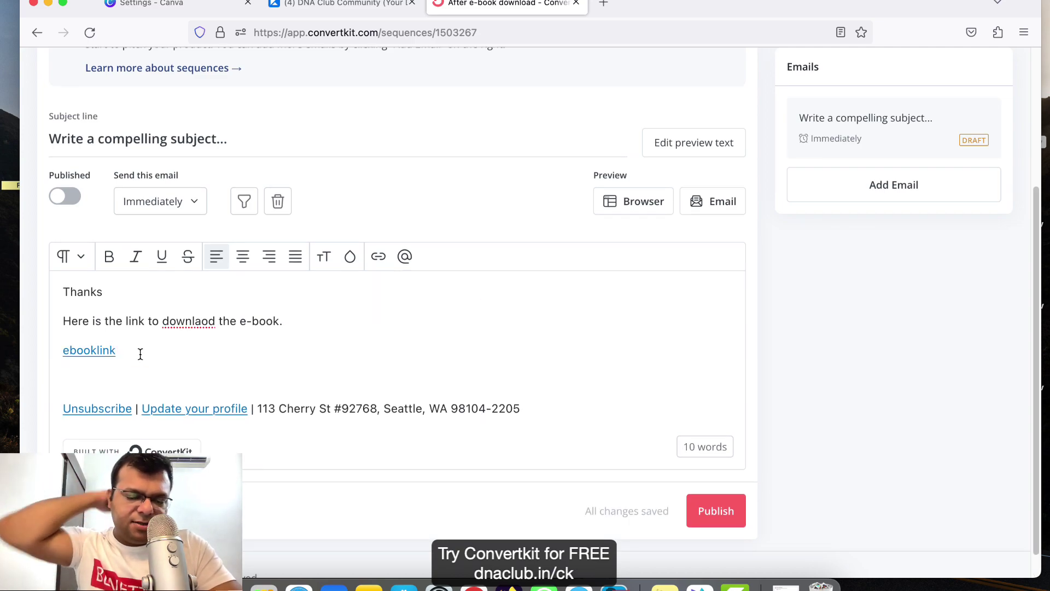
# - Correct the misspelled "download" in the first email's e-book sentence and publish the email
pyautogui.click(203, 319)
pyautogui.press('BackSpace')
pyautogui.write('a')
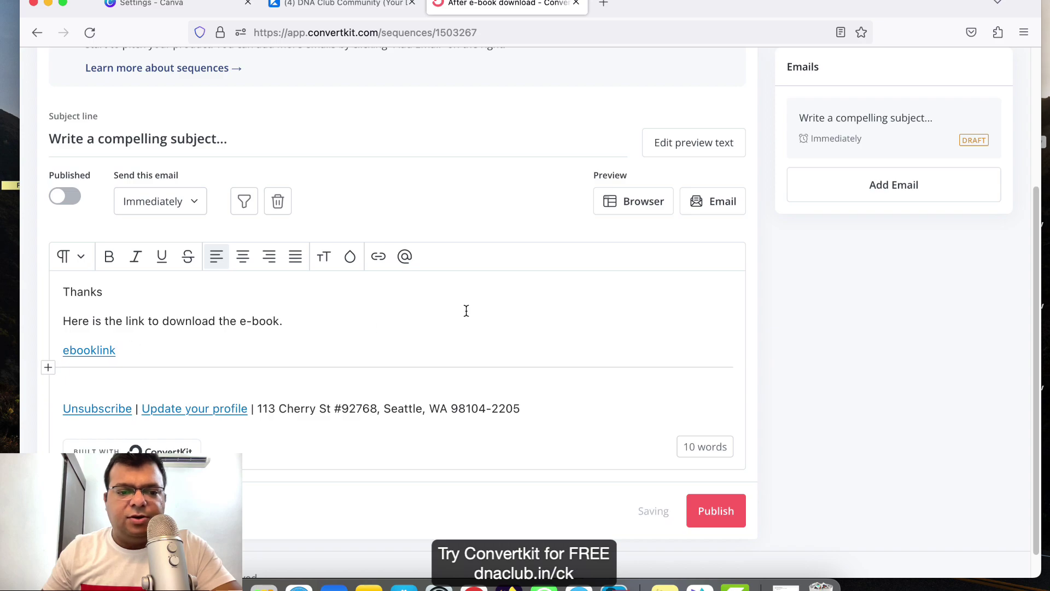
pyautogui.click(716, 511)
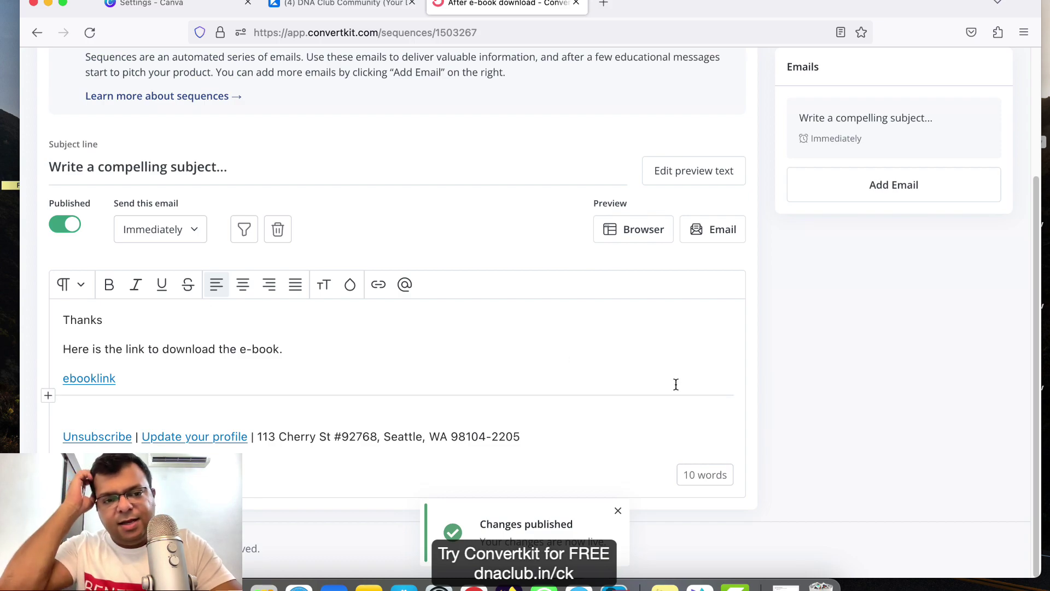
pyautogui.scroll(2, 859, 341)
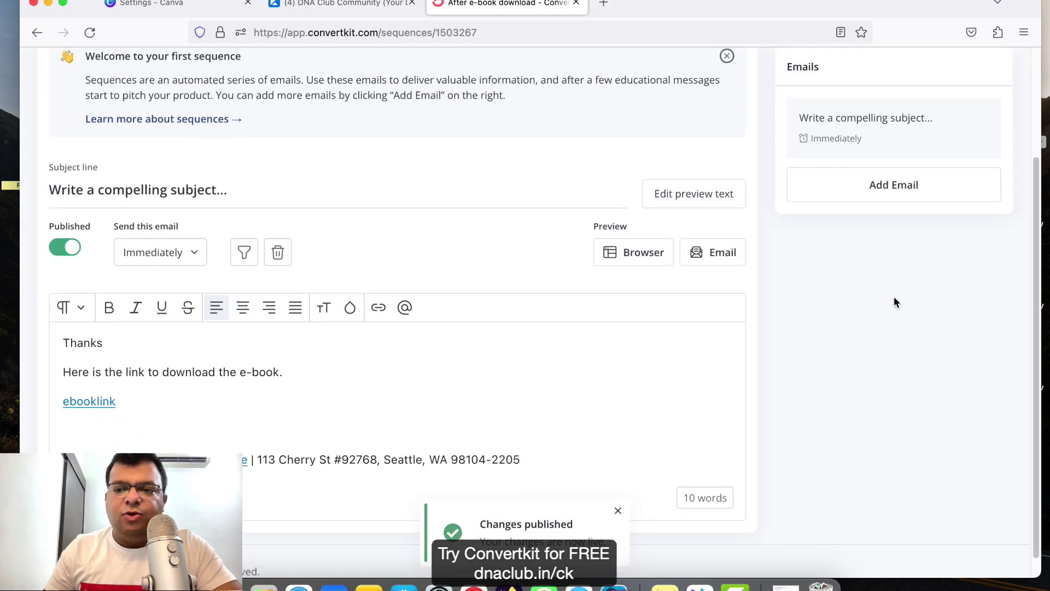
# - Add a second email to the sequence and check its send delay settings
pyautogui.scroll(-1, 894, 302)
pyautogui.click(914, 187)
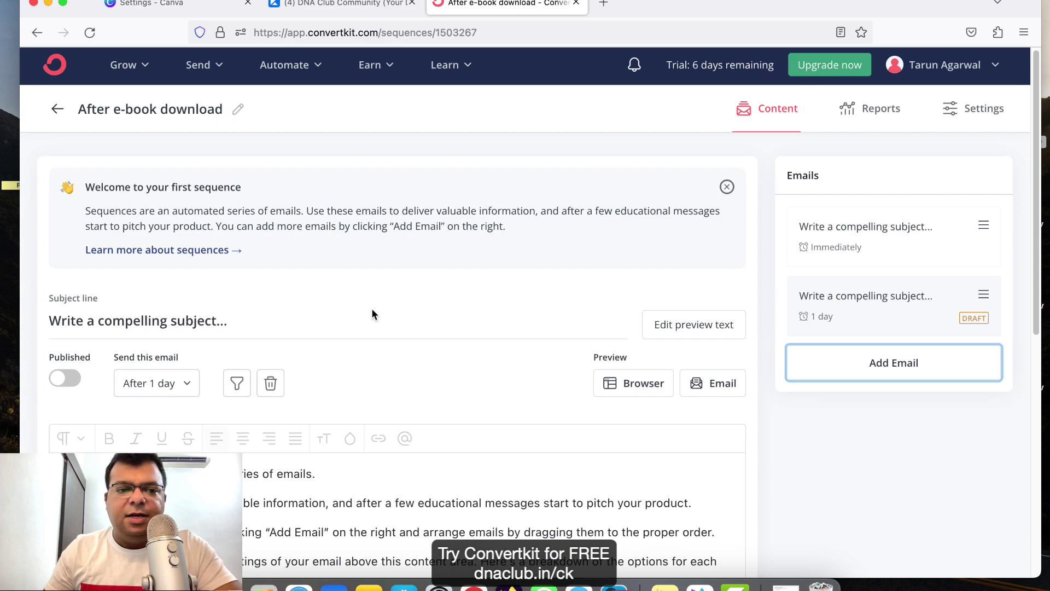
pyautogui.scroll(-5, 155, 352)
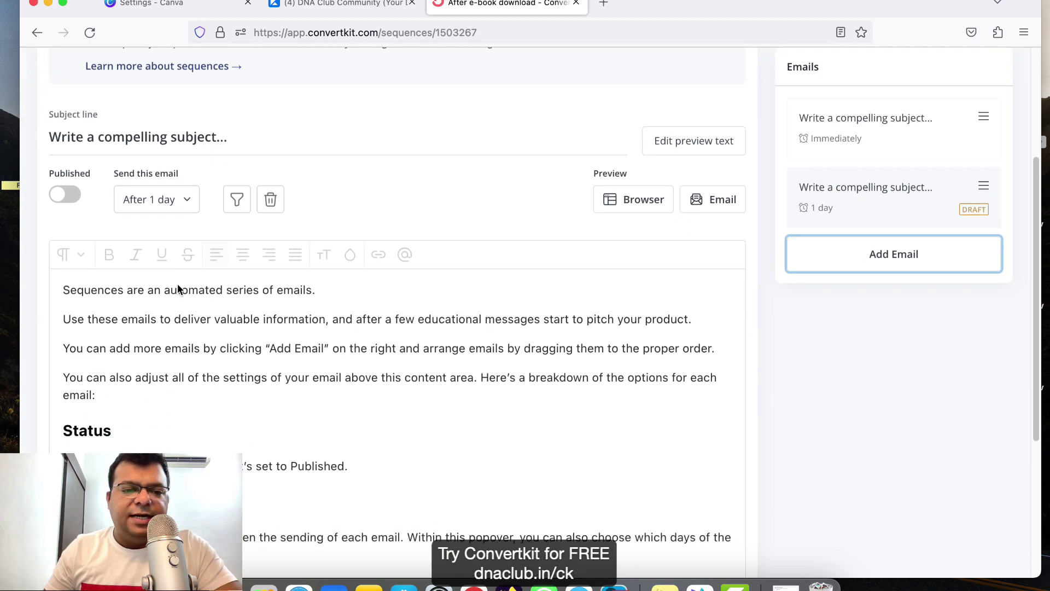
pyautogui.click(170, 186)
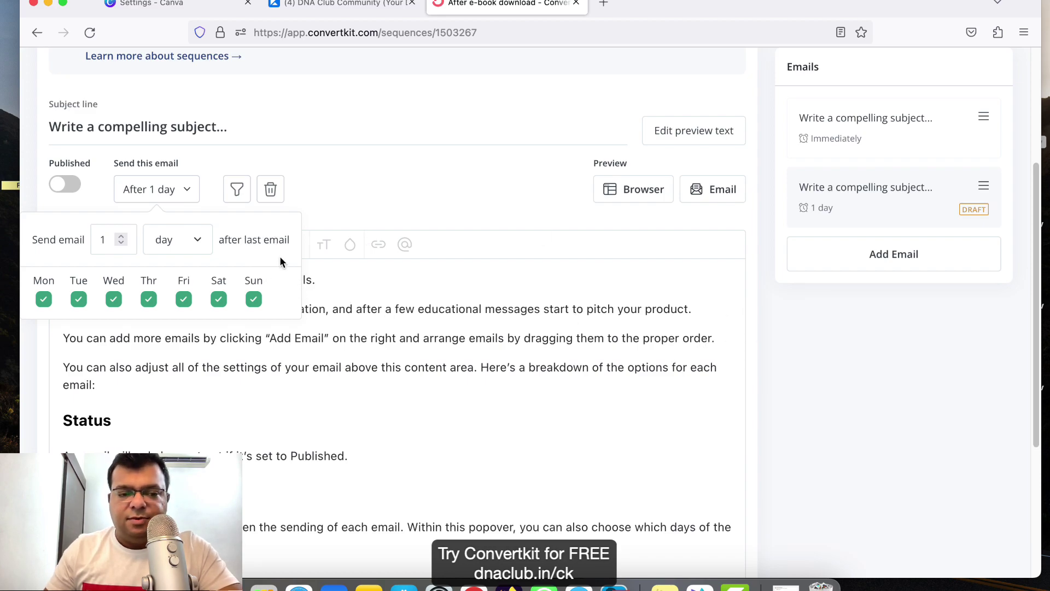
pyautogui.click(797, 328)
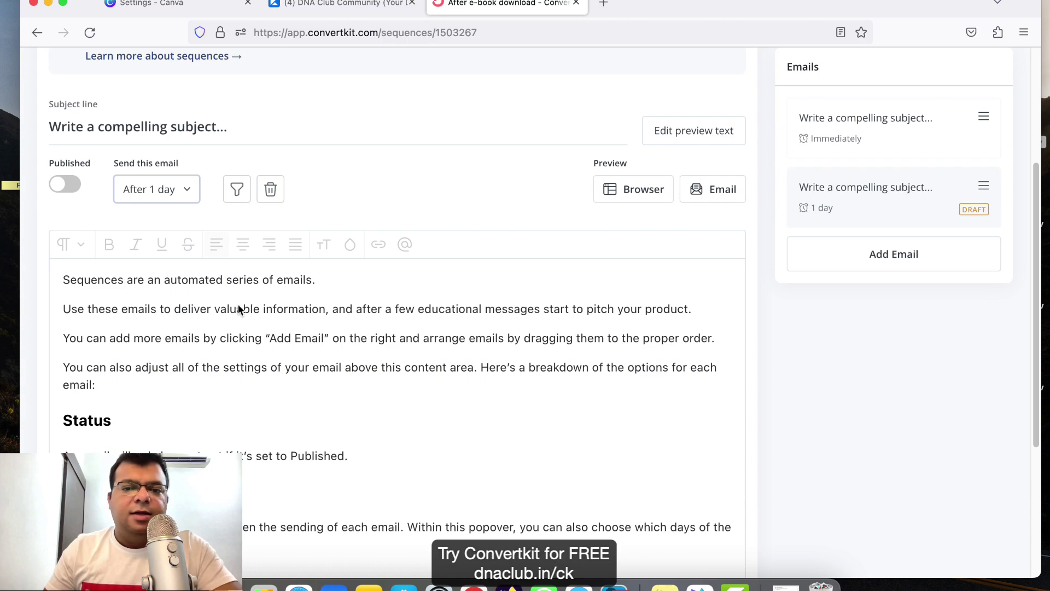
# - Replace all of the second email's template text with "To be send on Day 1"
pyautogui.scroll(-2, 165, 312)
pyautogui.tripleClick(159, 307)
pyautogui.press('super+a')
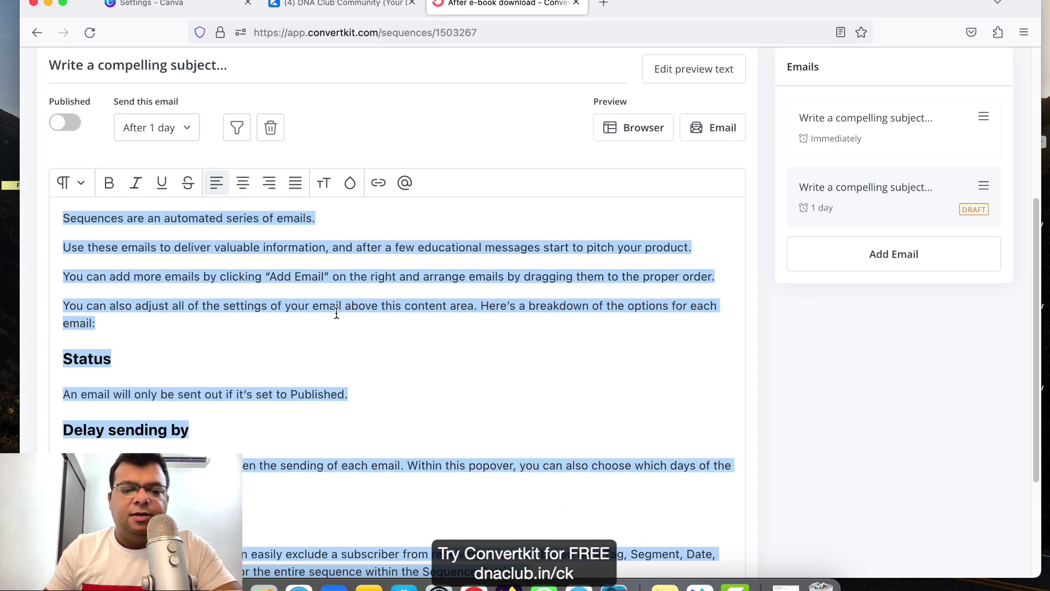
pyautogui.write('Day 1')
pyautogui.press('super+Left')
pyautogui.write('To be send on')
pyautogui.press('super+Right')
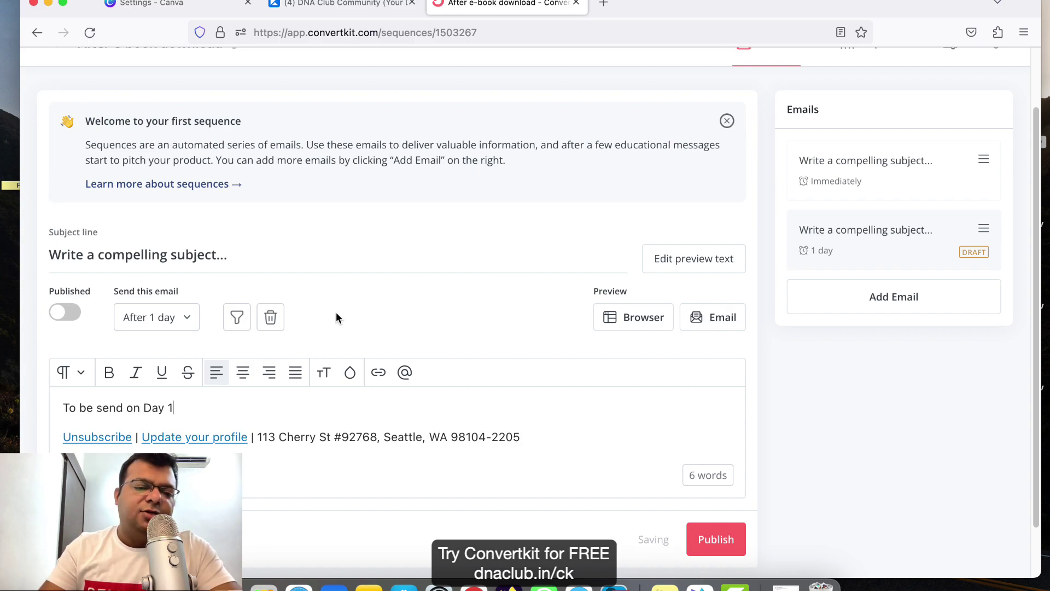
# - Publish the second email and add a third email to the sequence
pyautogui.press('super+shift+Left')
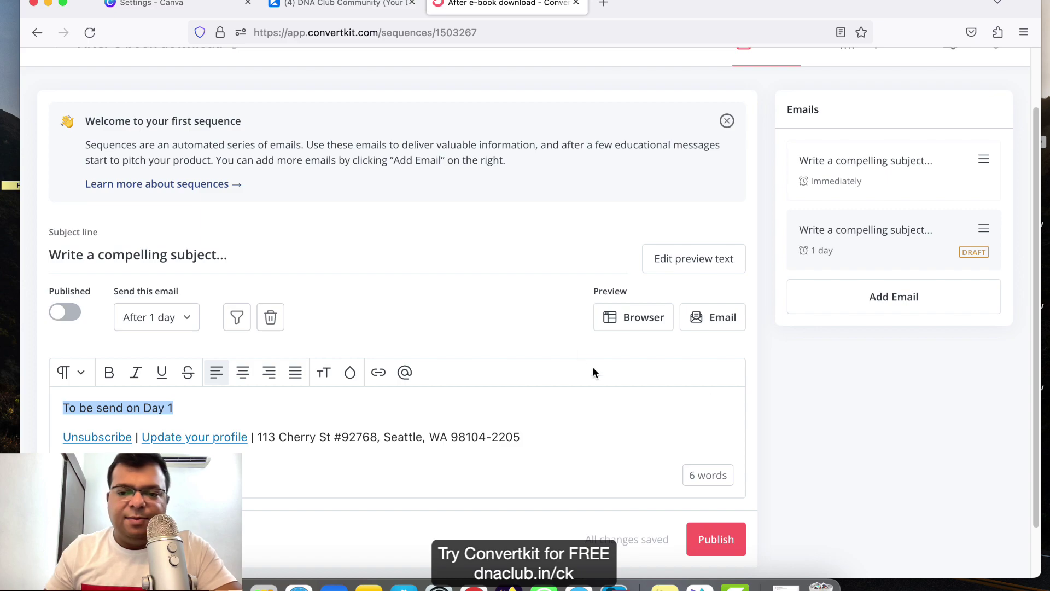
pyautogui.click(857, 388)
pyautogui.click(717, 539)
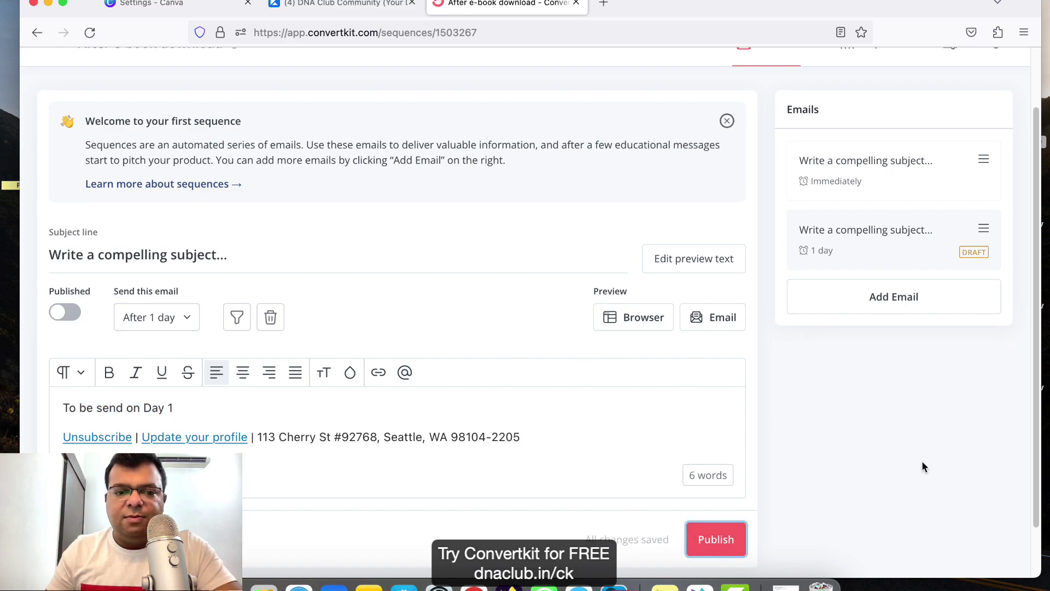
pyautogui.click(897, 298)
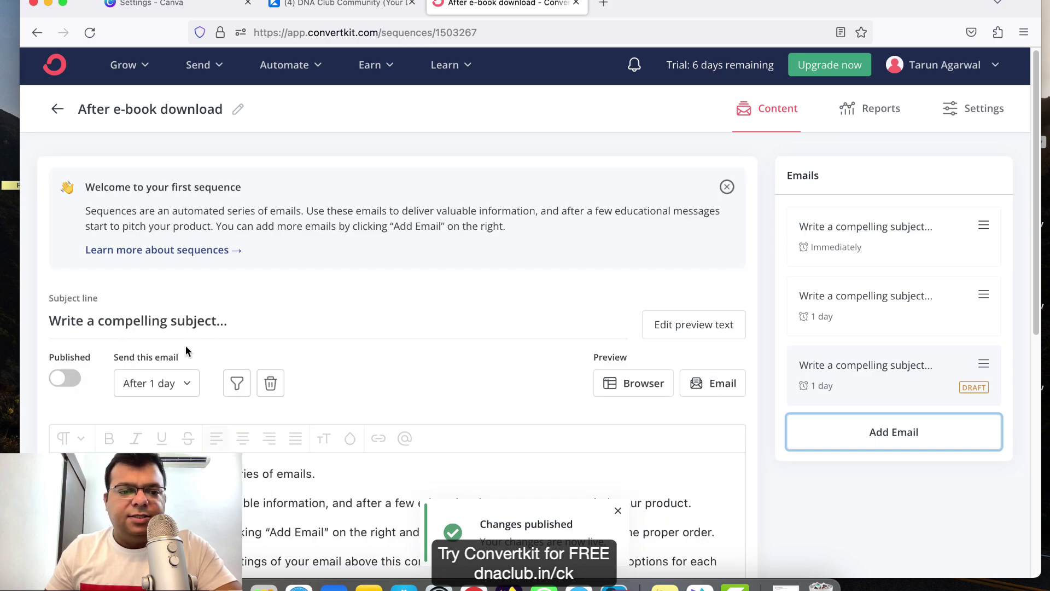
pyautogui.scroll(-2, 185, 346)
# - Set the first email's subject line to "Download the e-book" and publish the change
pyautogui.click(861, 235)
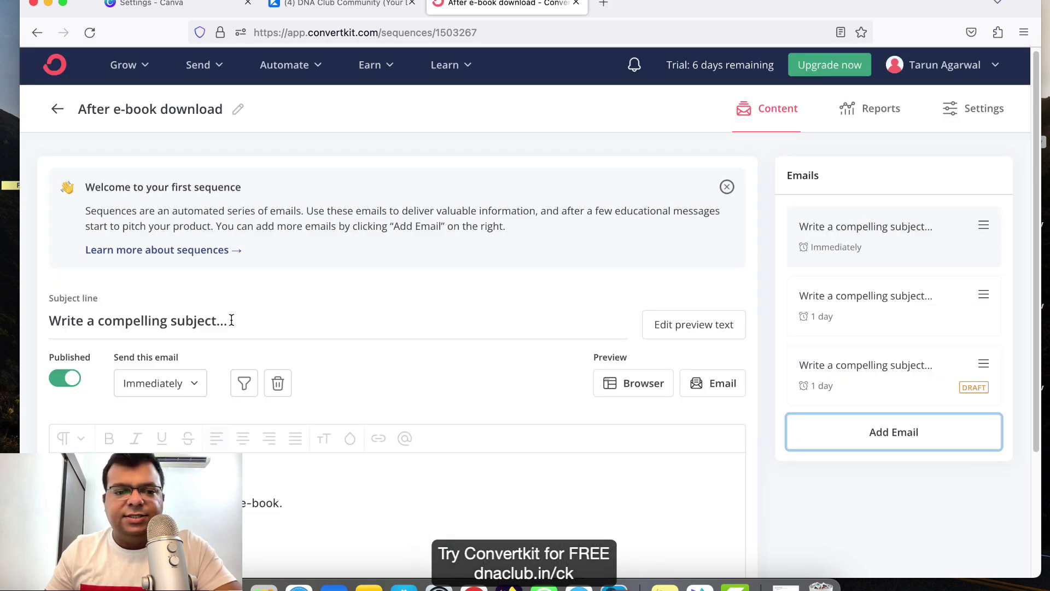
pyautogui.tripleClick(130, 323)
pyautogui.write('Download the e-book')
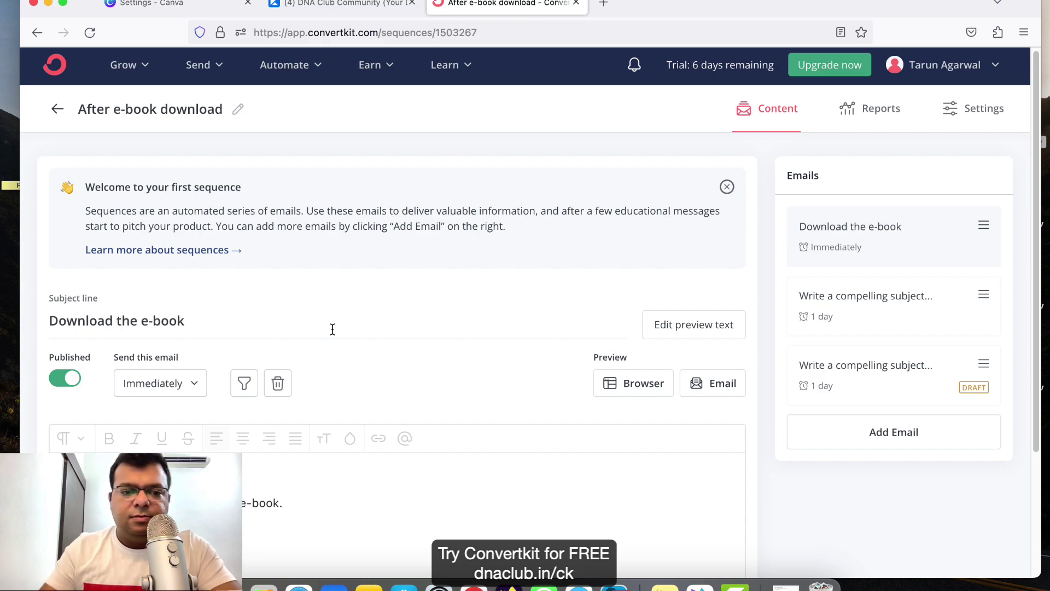
pyautogui.scroll(-3, 726, 519)
pyautogui.scroll(4, 819, 496)
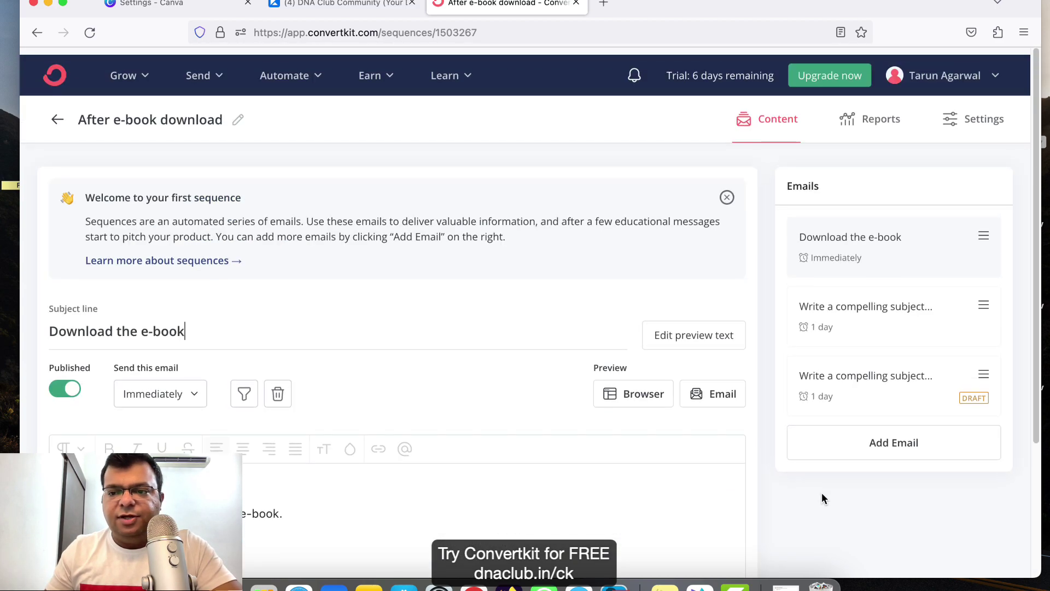
pyautogui.click(694, 550)
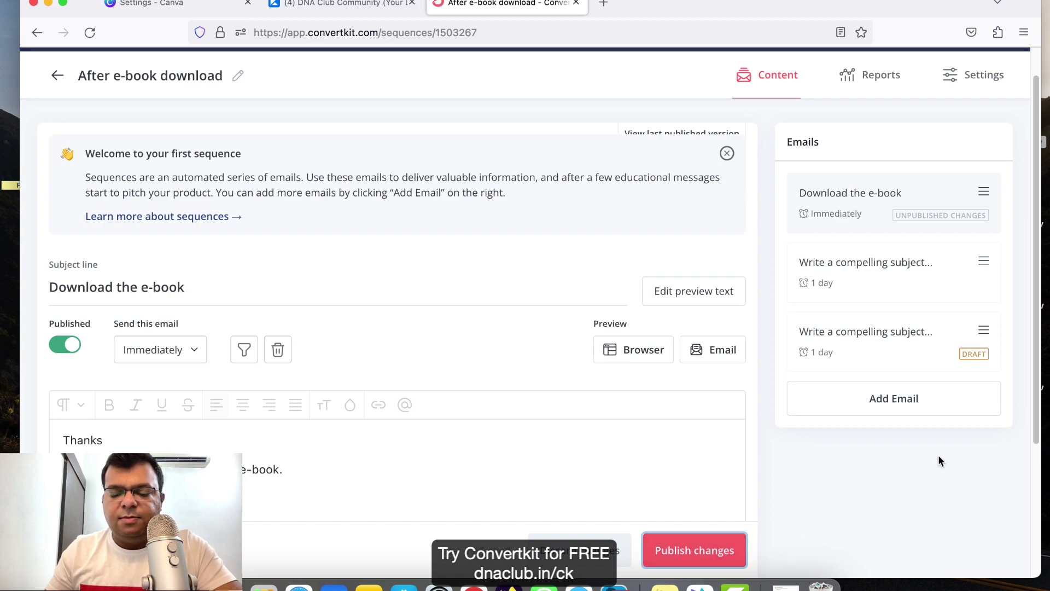
# - Set the second email's subject line to "Day 1 - Email"
pyautogui.click(843, 272)
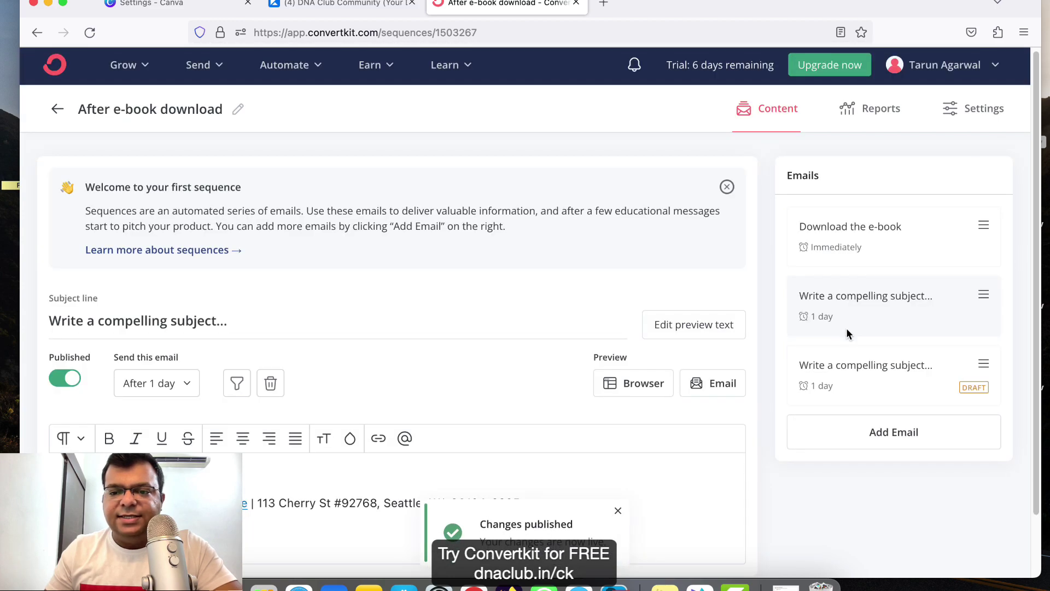
pyautogui.scroll(-1, 107, 336)
pyautogui.tripleClick(110, 300)
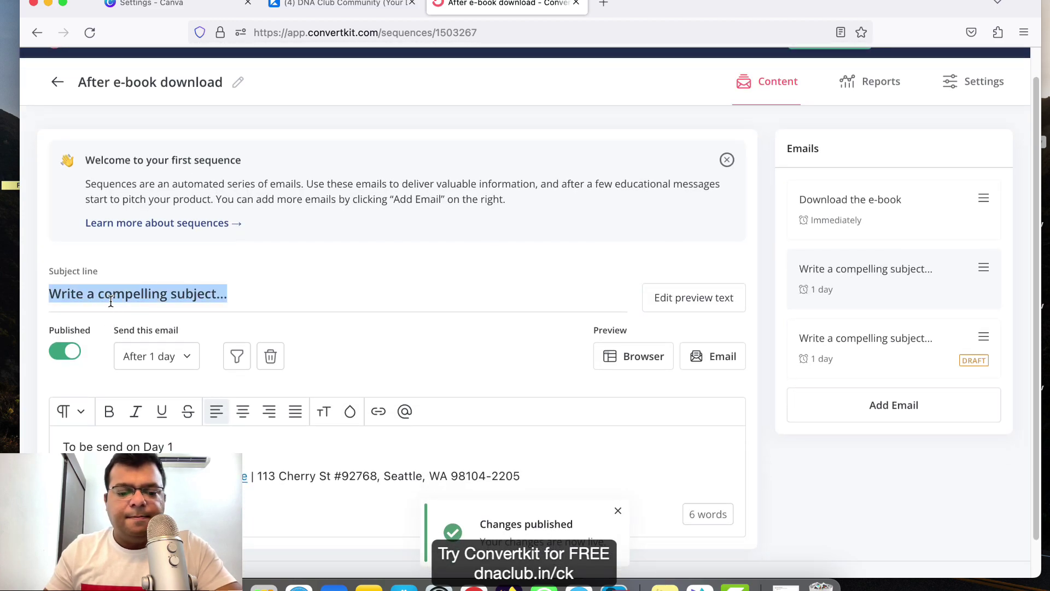
pyautogui.write('Ddq')
pyautogui.press('BackSpace')
pyautogui.write('ay 1')
pyautogui.tripleClick(110, 301)
pyautogui.write('Da')
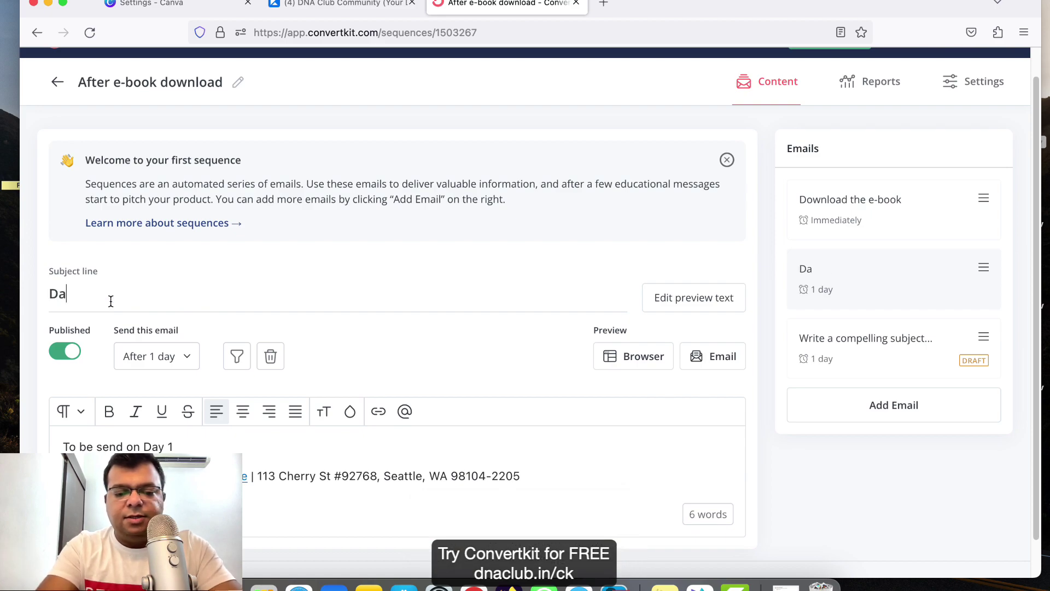
pyautogui.write('y 1 - Email')
# - Copy the second email's subject line and publish the email's changes
pyautogui.tripleClick(109, 298)
pyautogui.press('super+c')
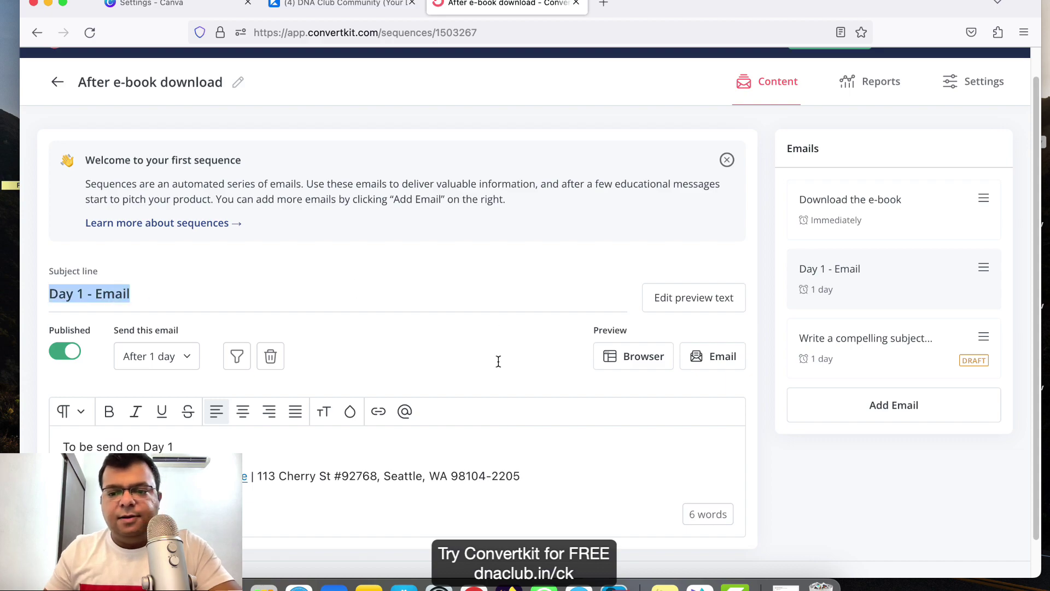
pyautogui.scroll(-2, 711, 437)
pyautogui.click(818, 487)
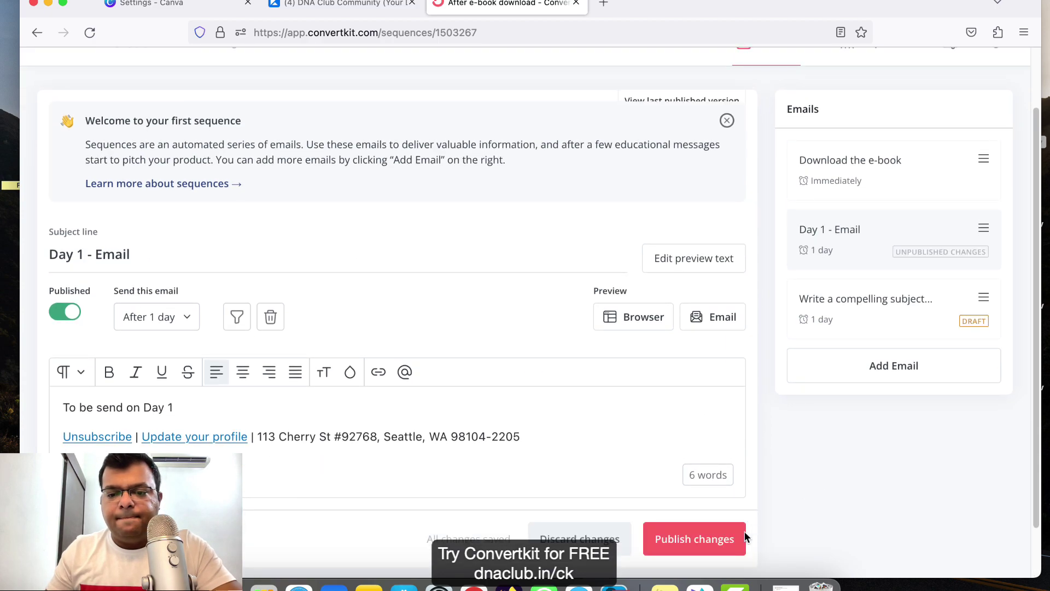
pyautogui.rightClick(742, 531)
pyautogui.click(741, 528)
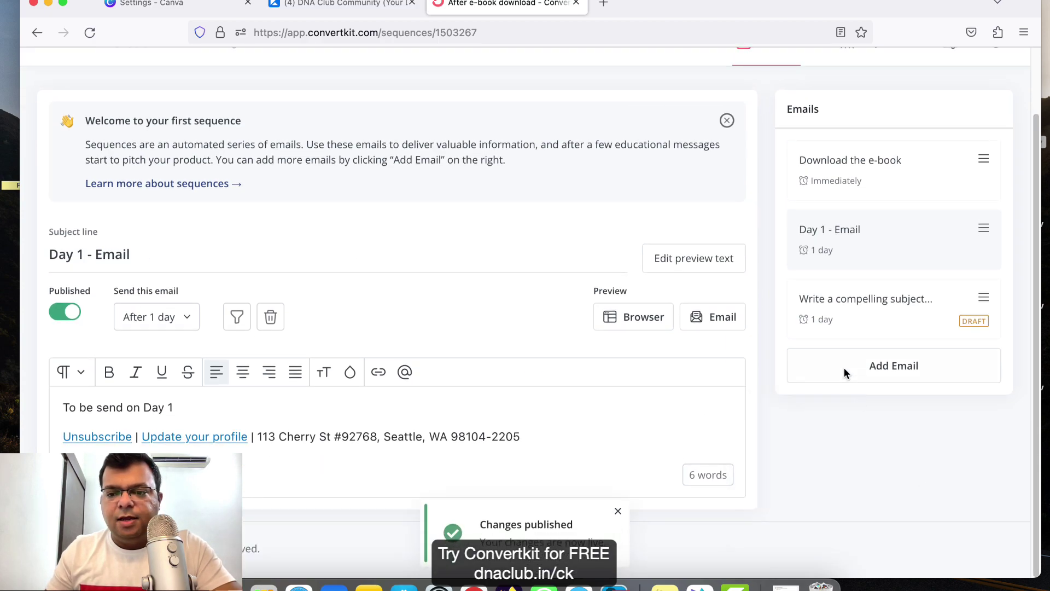
# - Paste the copied subject into the third email and change it to "Day 2 - Email"
pyautogui.click(835, 308)
pyautogui.tripleClick(169, 322)
pyautogui.press('super+v')
pyautogui.press('Right')
pyautogui.press('Right')
pyautogui.press('Right')
pyautogui.press('BackSpace')
pyautogui.write('2')
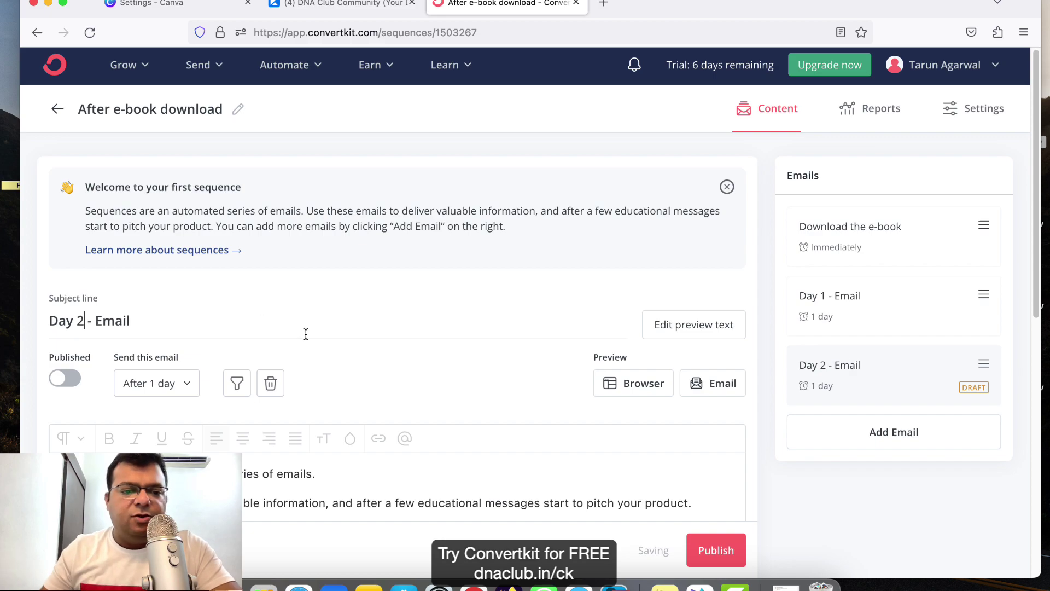
# - Try a 2-day send delay for the third email and set it back to 1 day
pyautogui.scroll(-5, 306, 334)
pyautogui.click(149, 254)
pyautogui.click(122, 301)
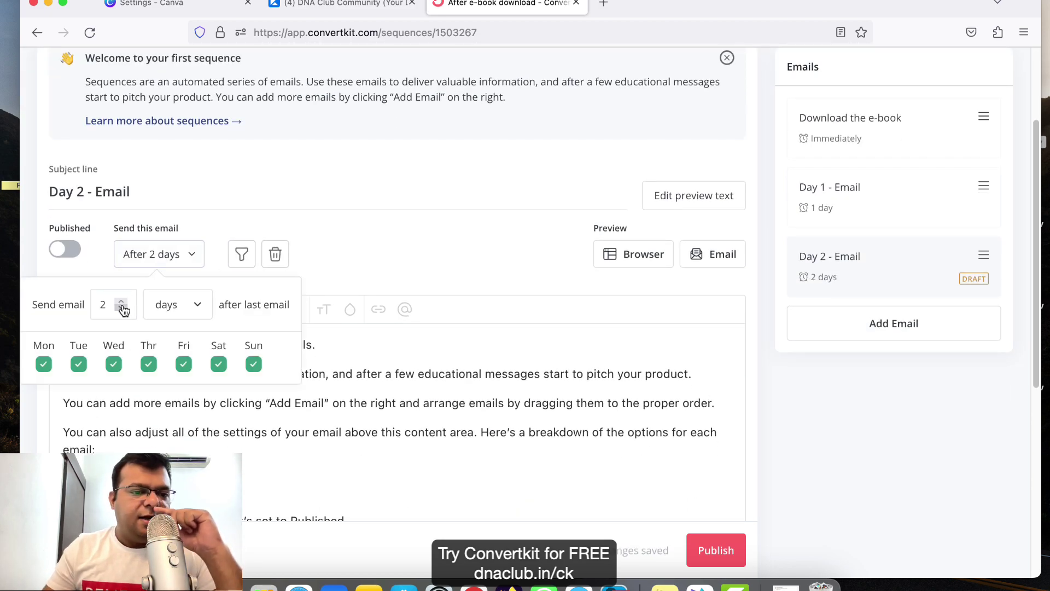
pyautogui.click(123, 309)
pyautogui.click(98, 262)
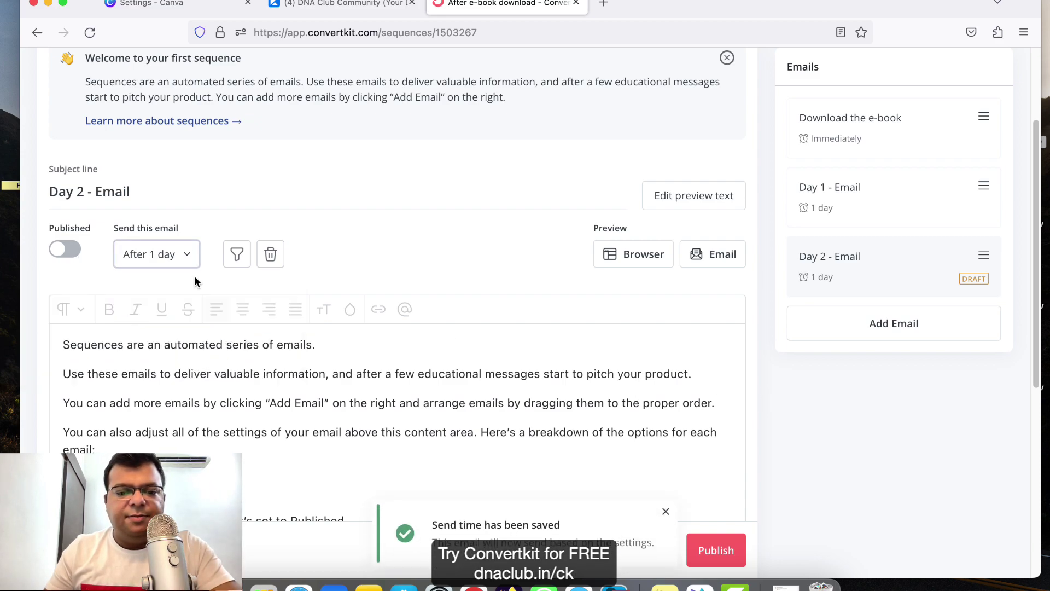
# - Replace the third email's template text with "Day 2 email body" and publish the email
pyautogui.scroll(-1, 117, 368)
pyautogui.click(137, 363)
pyautogui.hotkey('ctrl', 'a')
pyautogui.write('Dy ay 2')
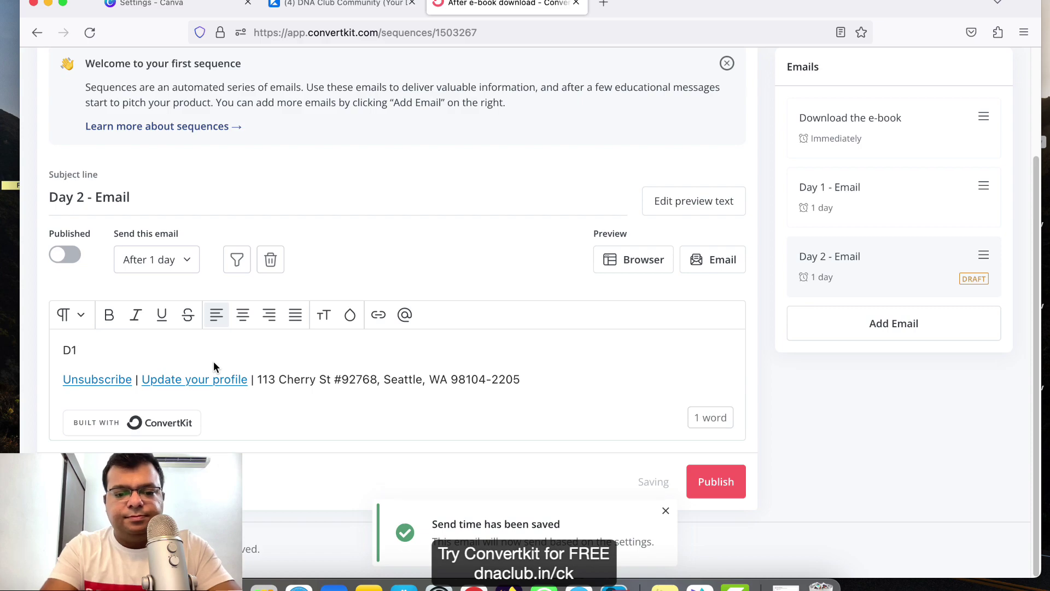
pyautogui.write(' email body')
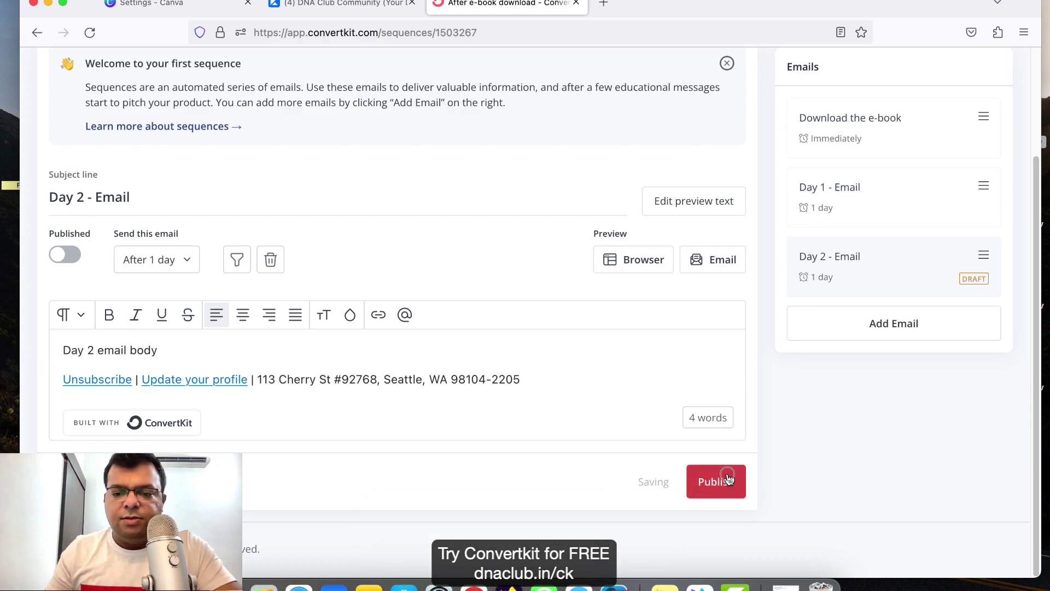
pyautogui.click(716, 481)
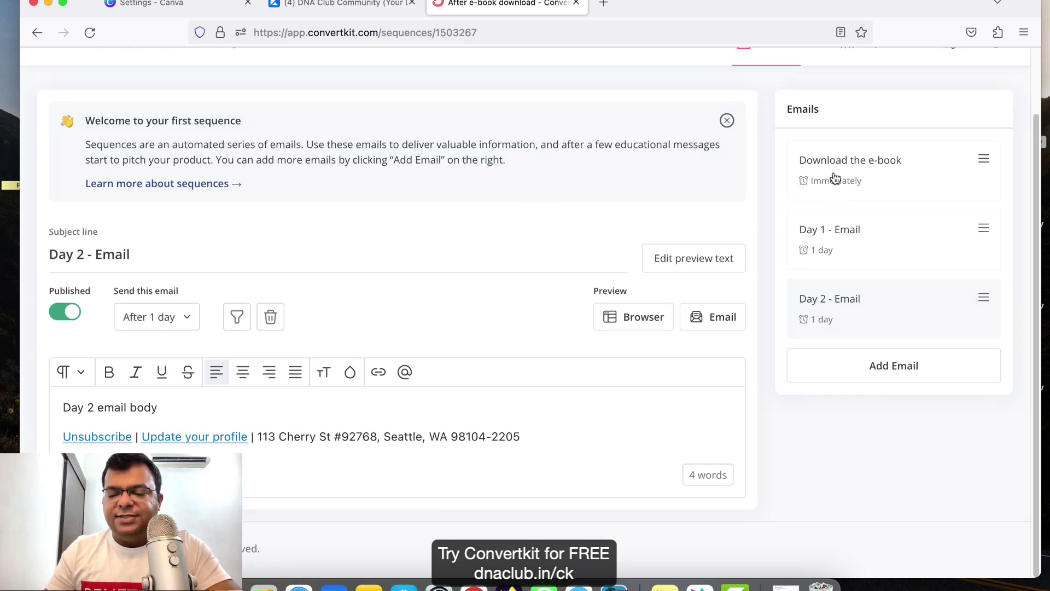
# - Open the Visual Automations page and start a new automation
pyautogui.scroll(3, 870, 296)
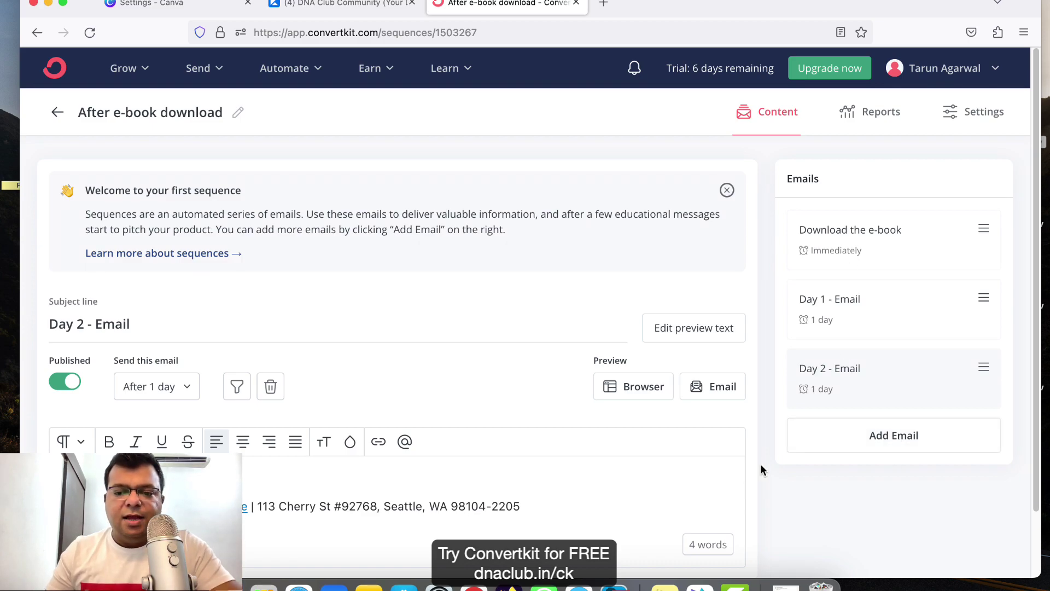
pyautogui.scroll(-3, 762, 469)
pyautogui.scroll(3, 762, 469)
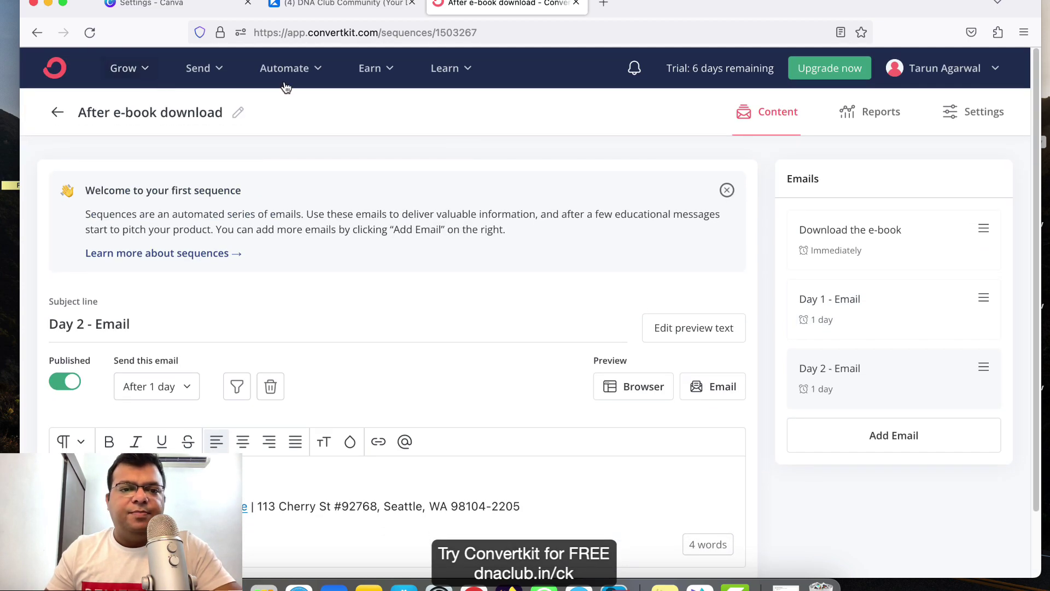
pyautogui.click(303, 68)
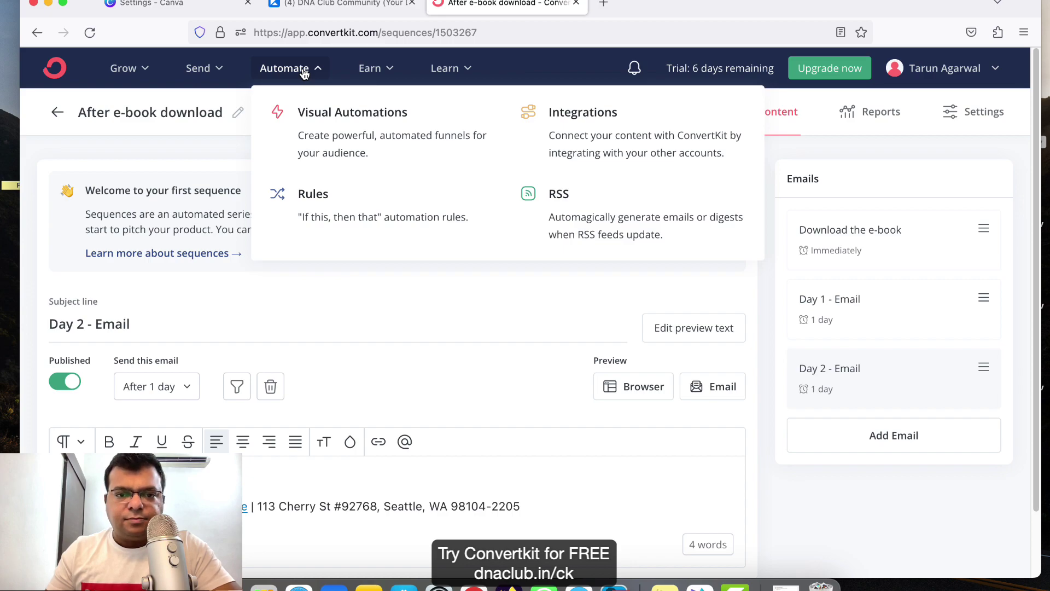
pyautogui.click(363, 140)
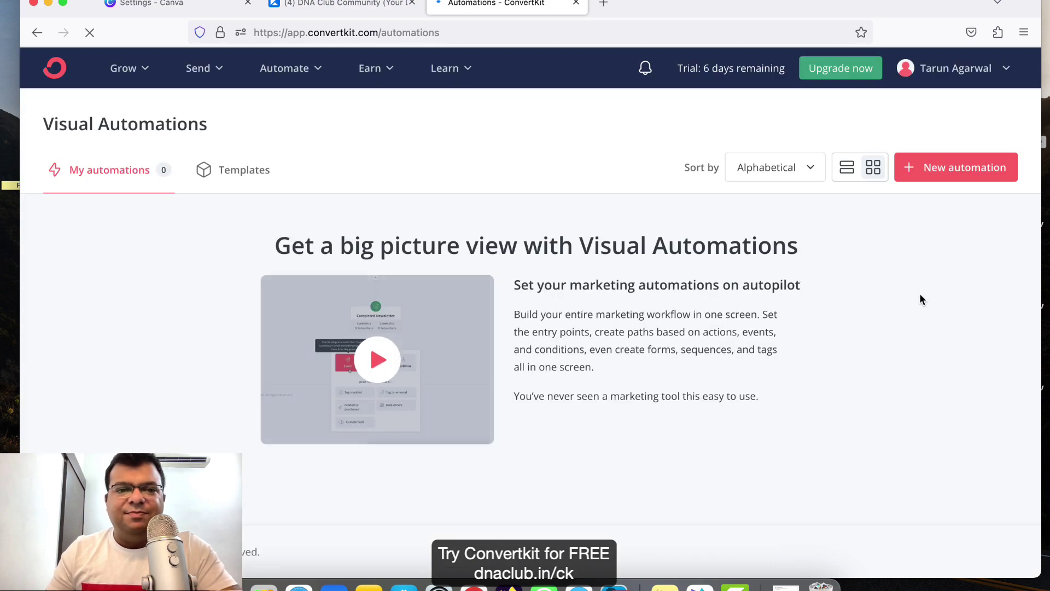
pyautogui.click(944, 179)
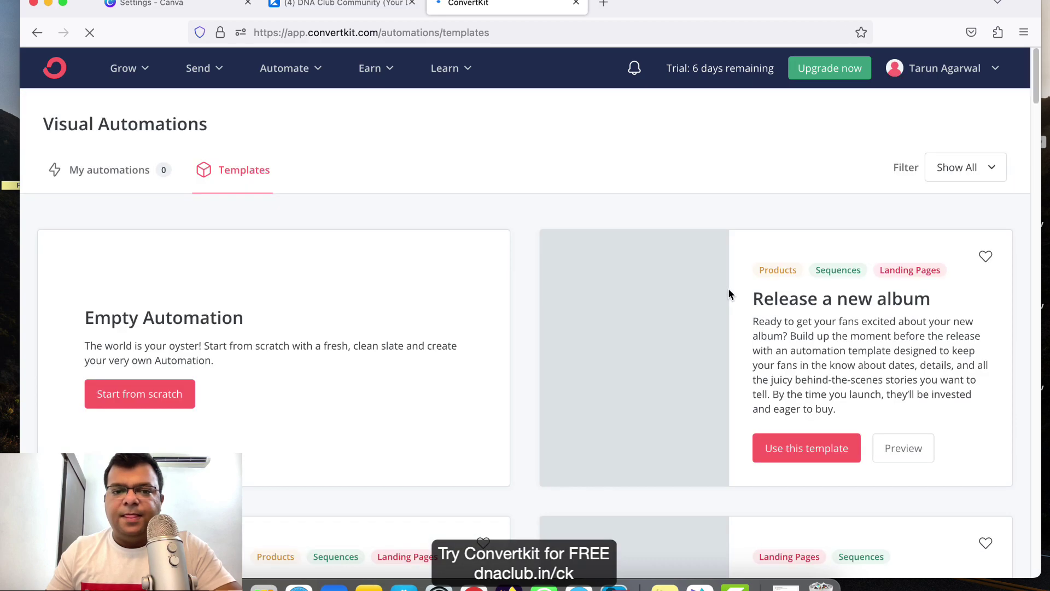
# - Look over the automation templates and create an empty automation from scratch
pyautogui.scroll(-2, 419, 333)
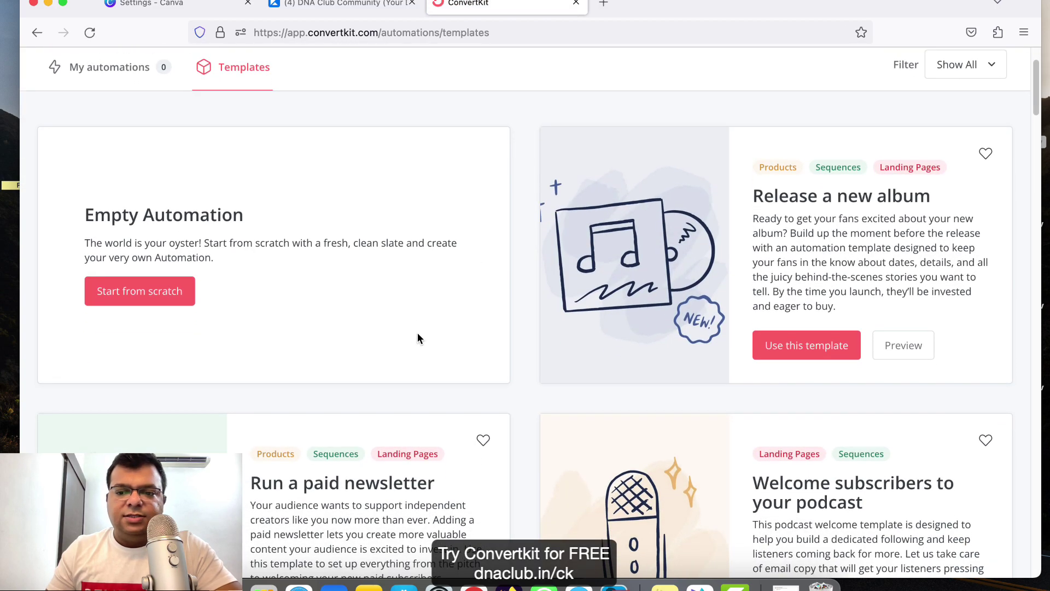
pyautogui.scroll(-3, 418, 332)
pyautogui.scroll(-4, 872, 375)
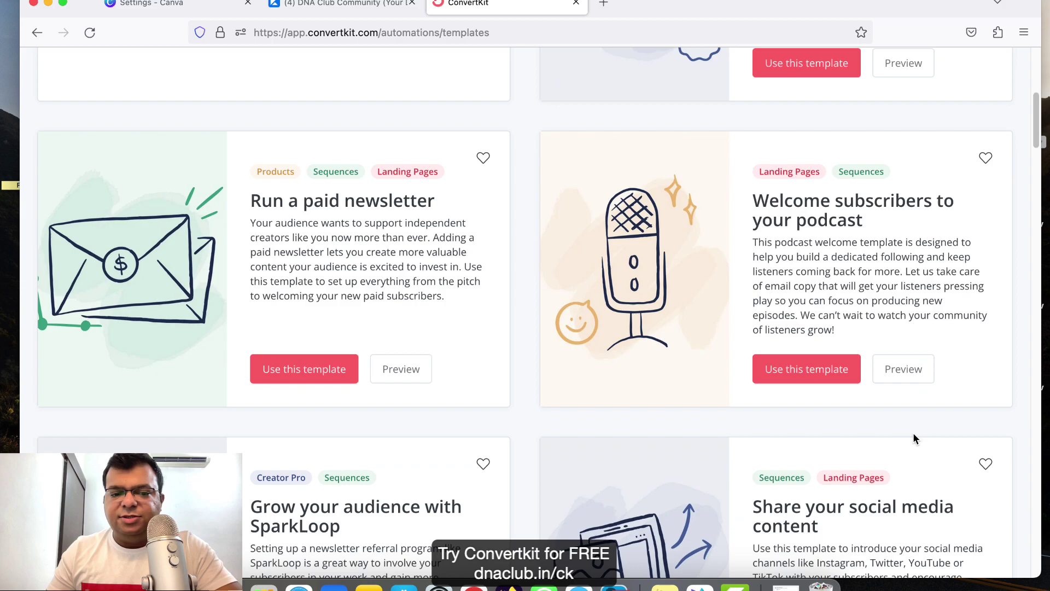
pyautogui.scroll(9, 628, 406)
pyautogui.scroll(-1, 290, 307)
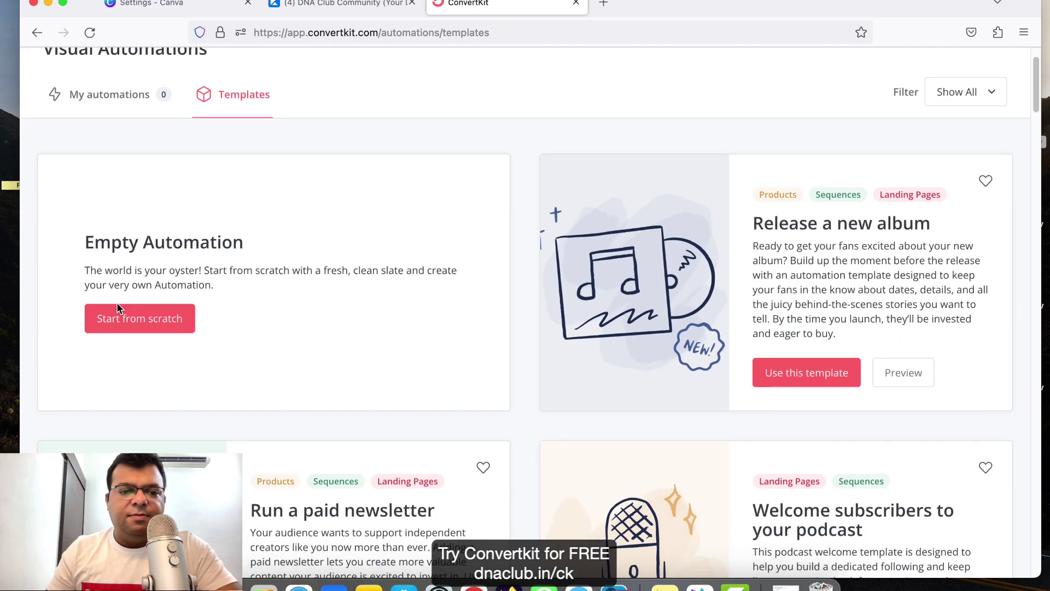
pyautogui.click(138, 336)
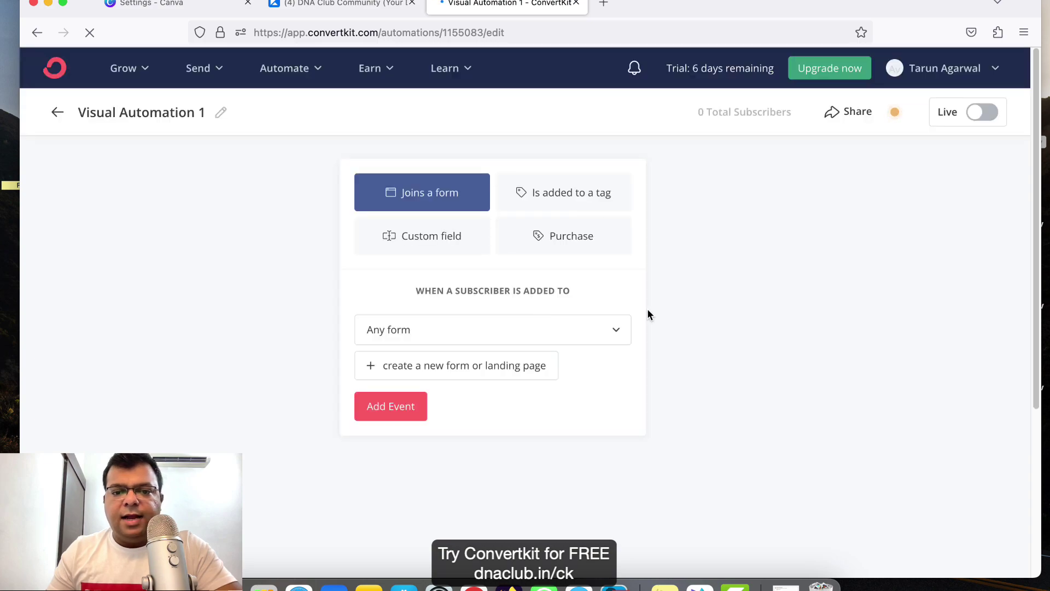
# - Examine the settings of the tag, custom field, purchase and form entry triggers, including the forms offered for the form trigger
pyautogui.scroll(-1, 654, 306)
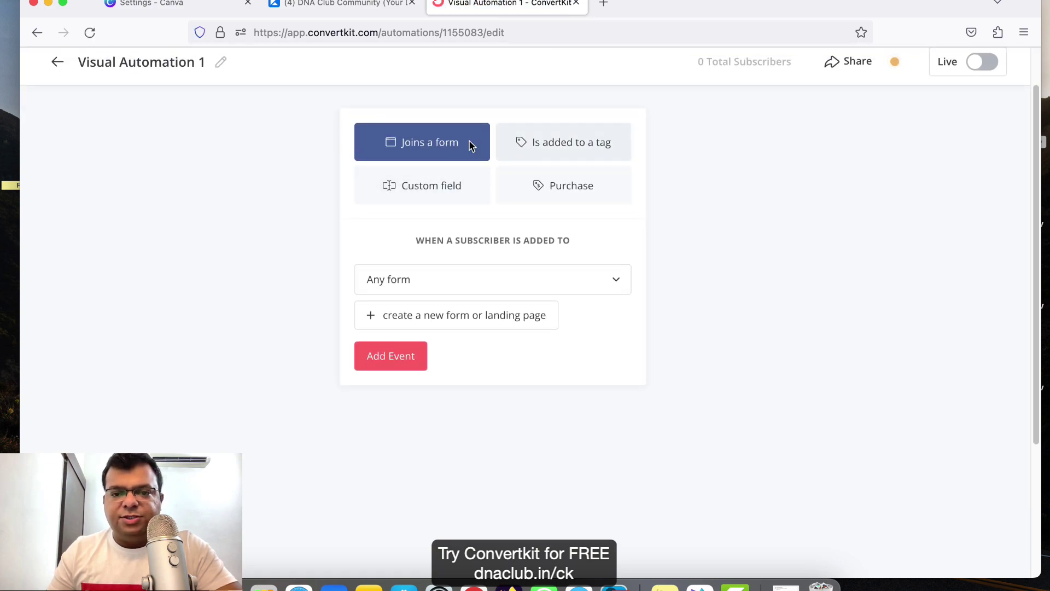
pyautogui.click(572, 150)
pyautogui.scroll(1, 663, 229)
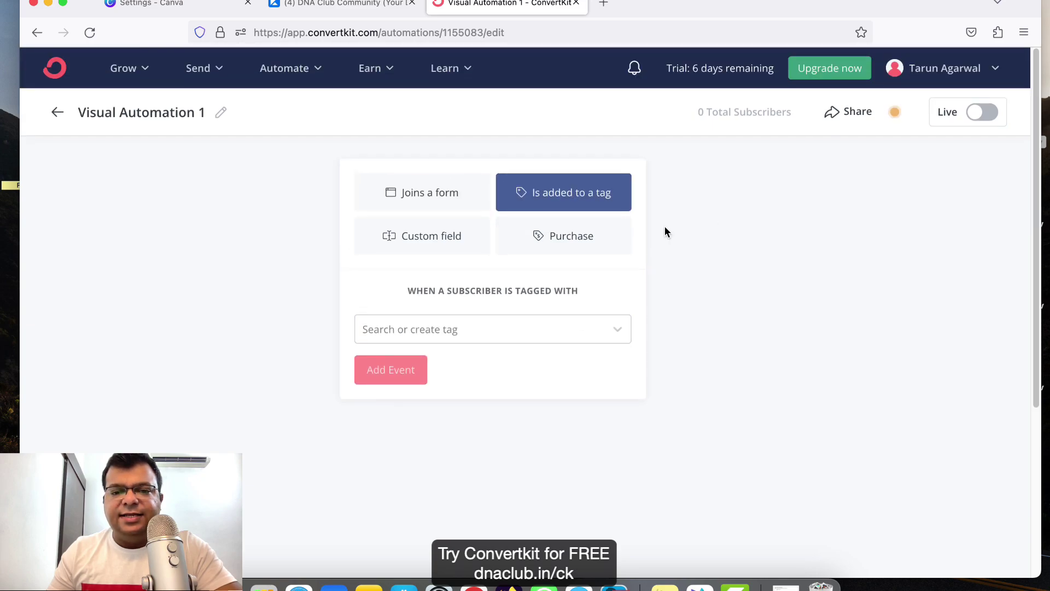
pyautogui.click(460, 244)
pyautogui.click(551, 247)
pyautogui.click(438, 205)
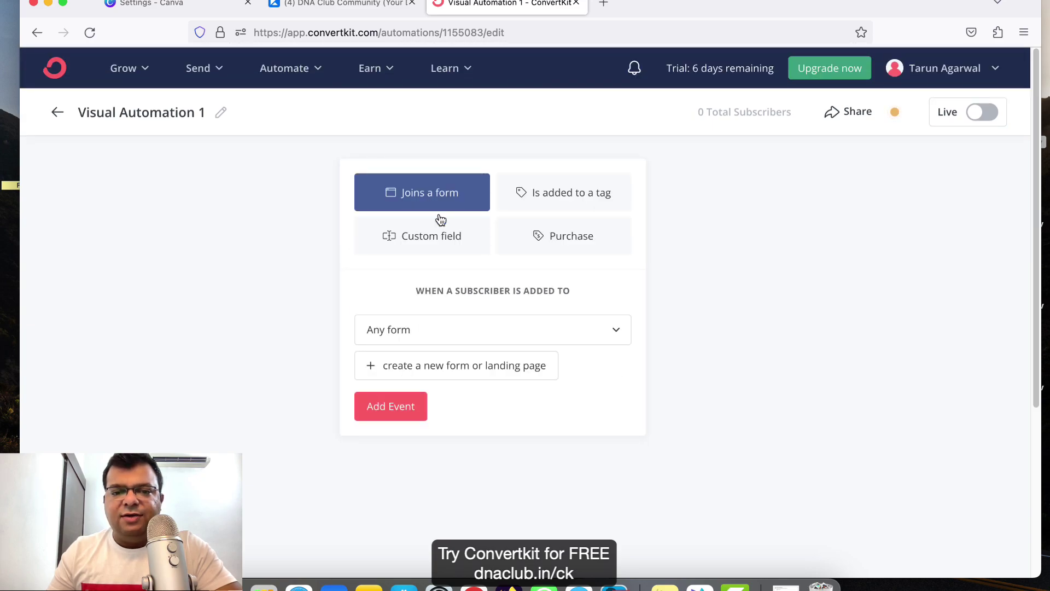
pyautogui.scroll(-2, 485, 244)
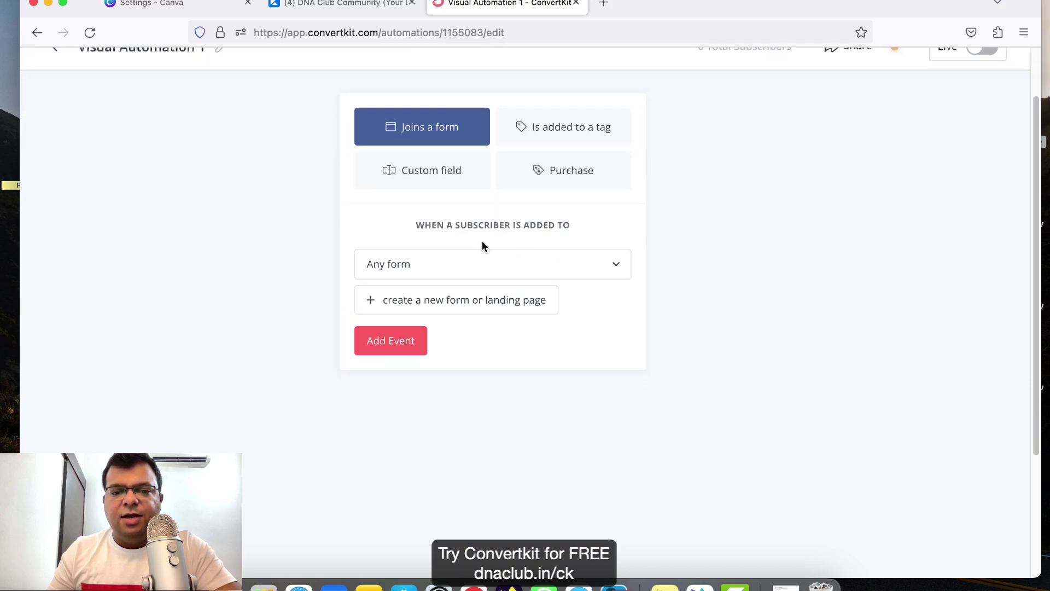
pyautogui.scroll(-1, 567, 235)
pyautogui.click(408, 219)
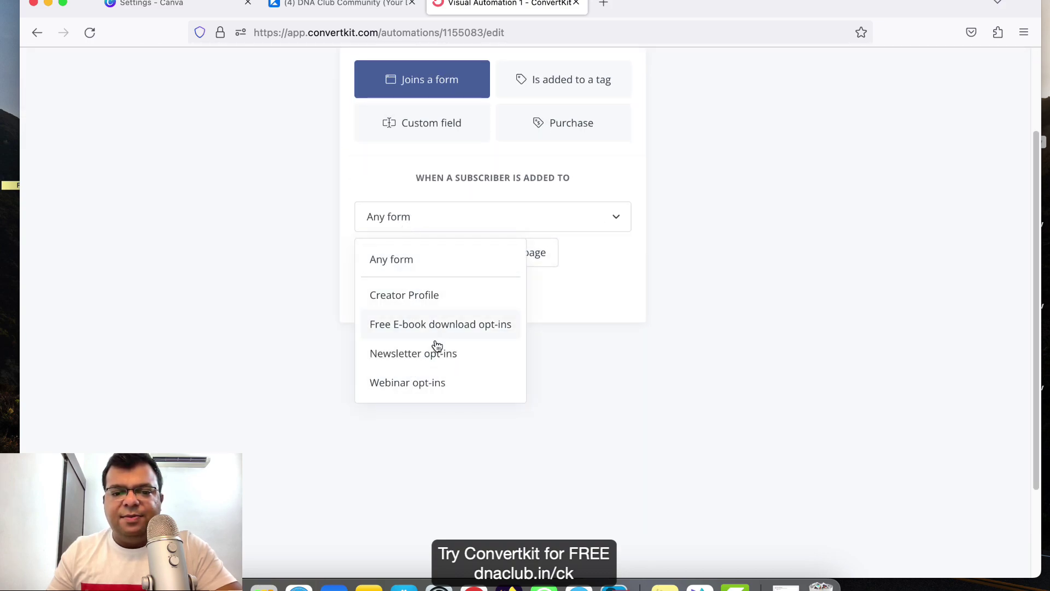
pyautogui.click(715, 265)
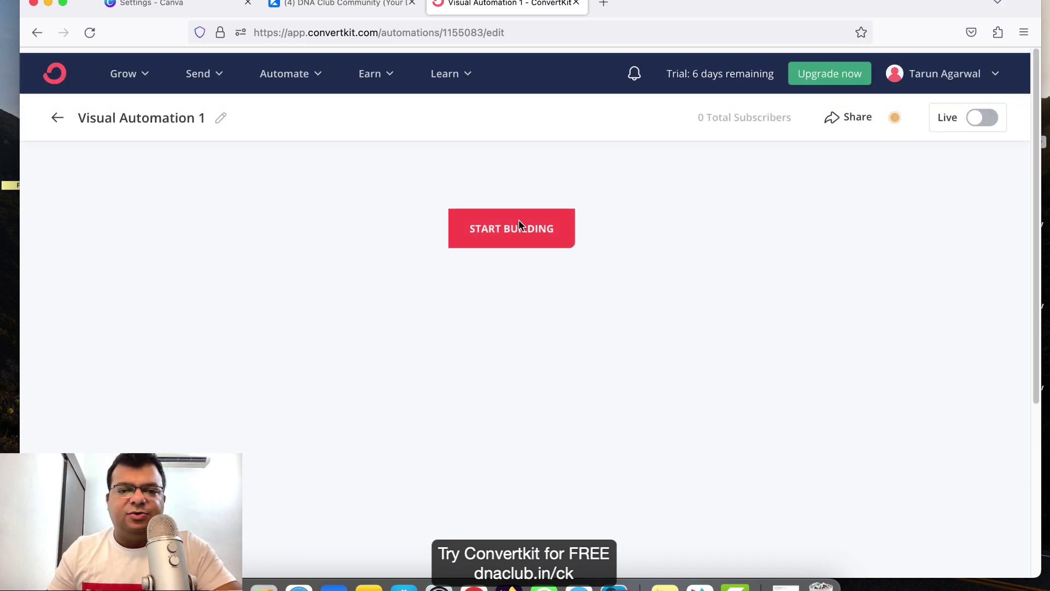
# - View the existing opt-in forms in the Landing Pages & Forms list
pyautogui.click(144, 70)
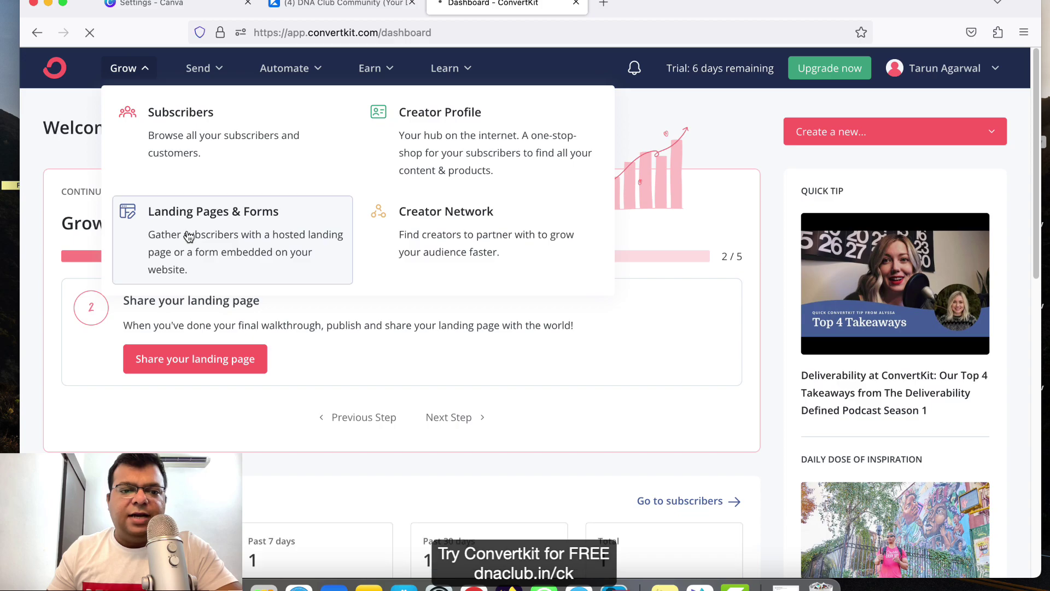
pyautogui.click(189, 236)
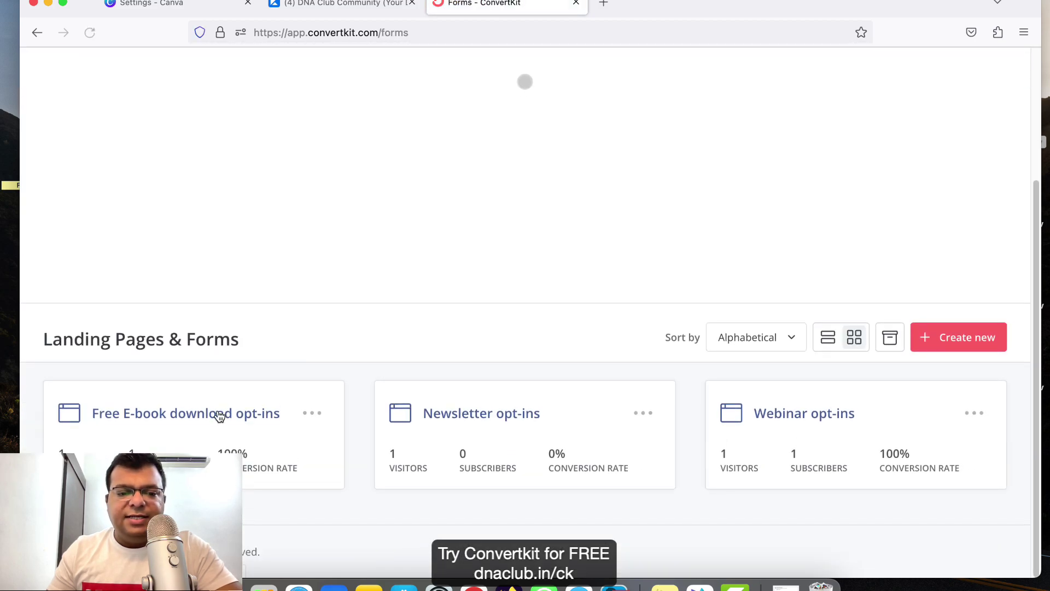
pyautogui.scroll(-2, 608, 422)
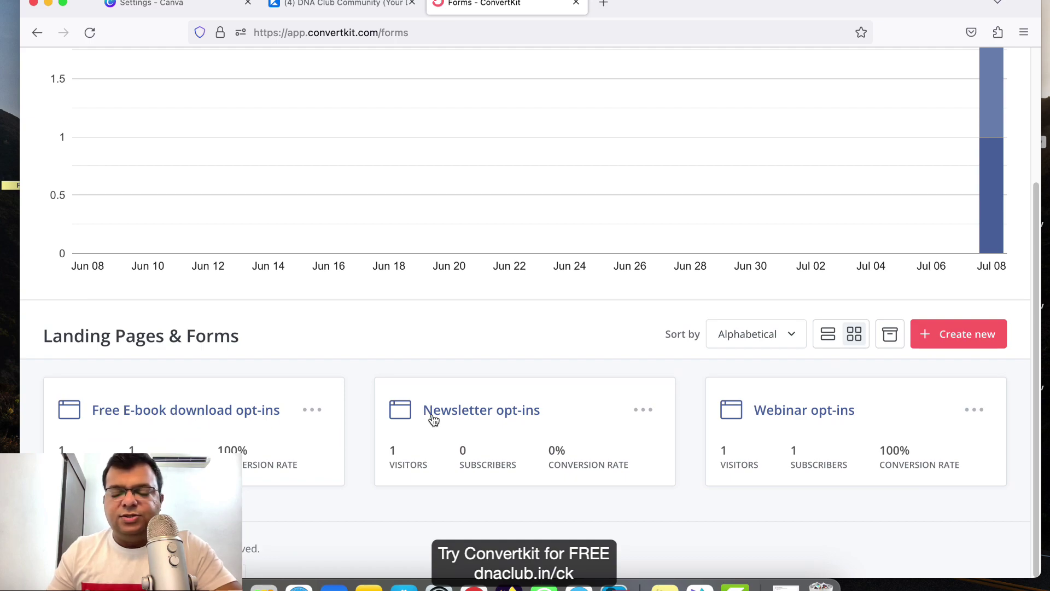
pyautogui.scroll(3, 750, 410)
# - Reopen Visual Automation 1 and add an entry event for subscribers who join the "Free E-book download opt-ins" form
pyautogui.click(302, 69)
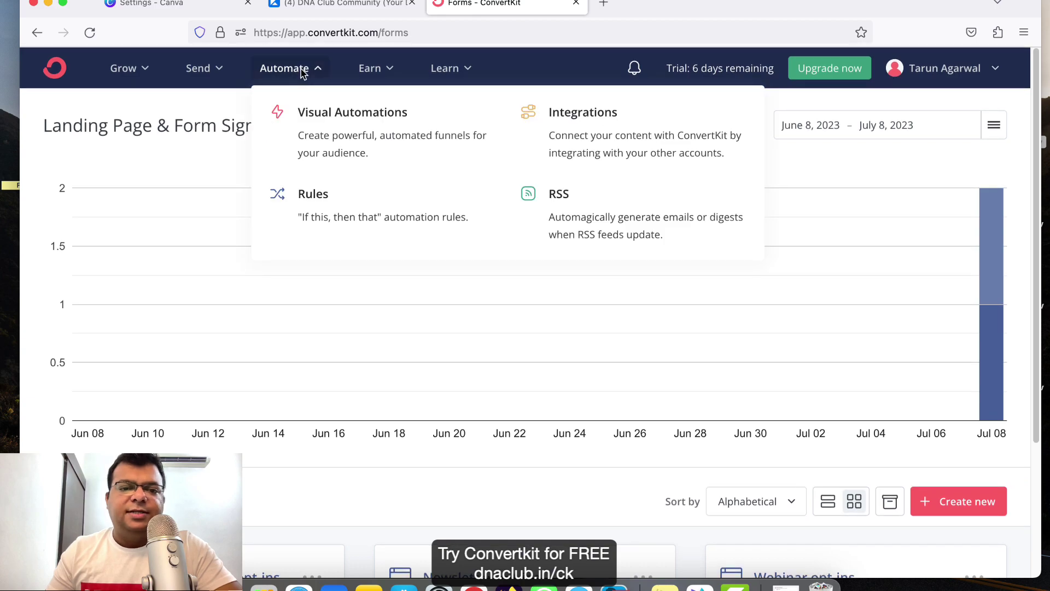
pyautogui.click(348, 141)
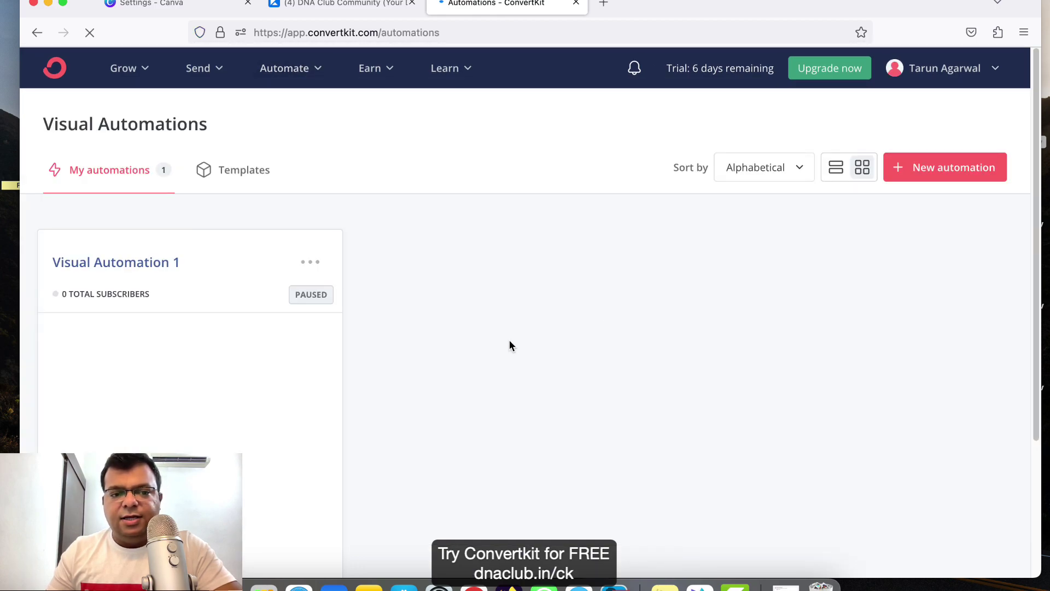
pyautogui.click(145, 266)
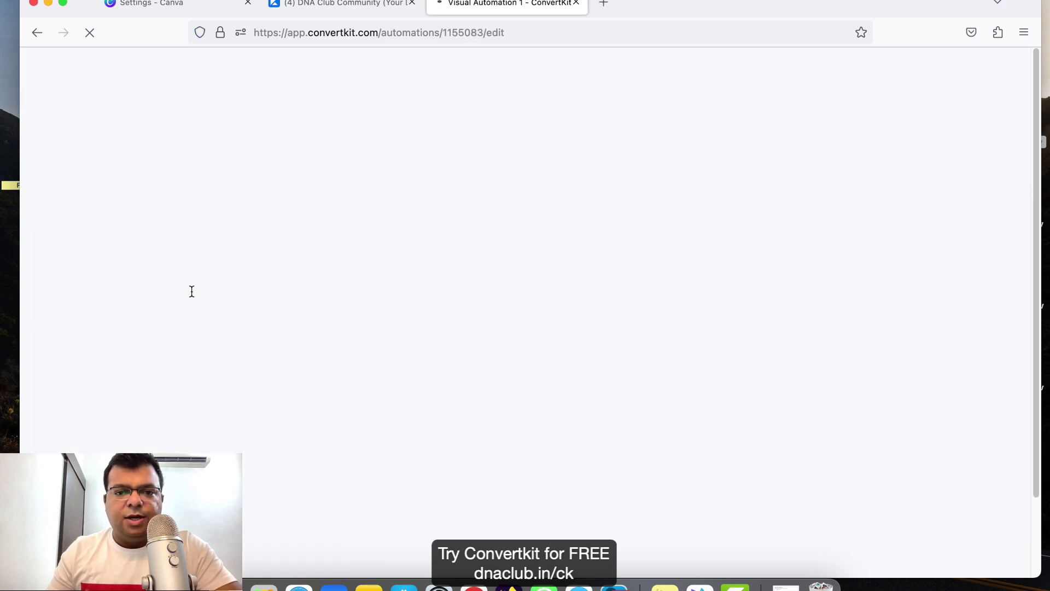
pyautogui.scroll(-3, 472, 295)
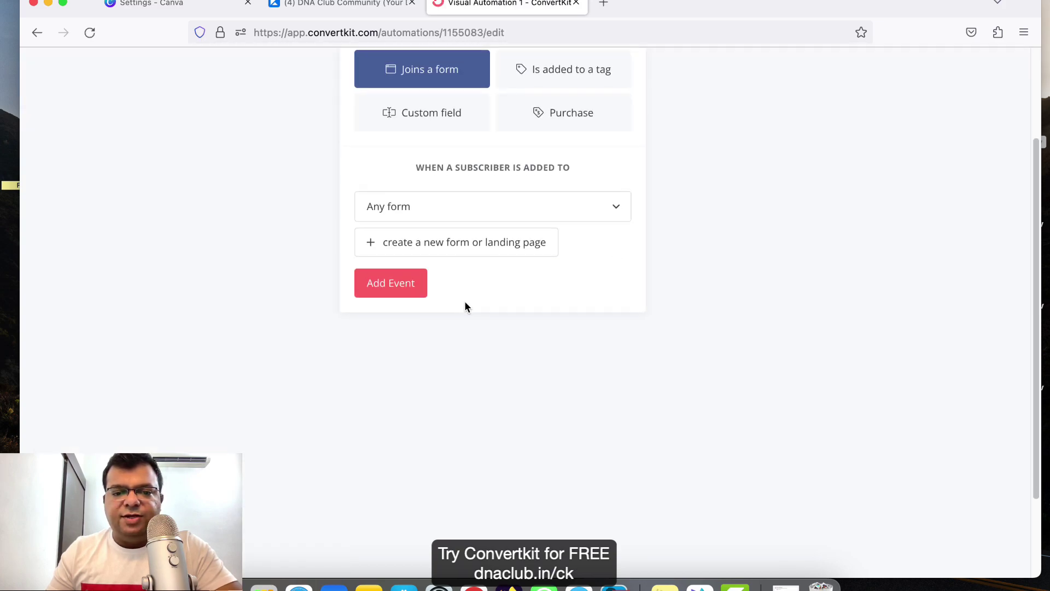
pyautogui.click(427, 213)
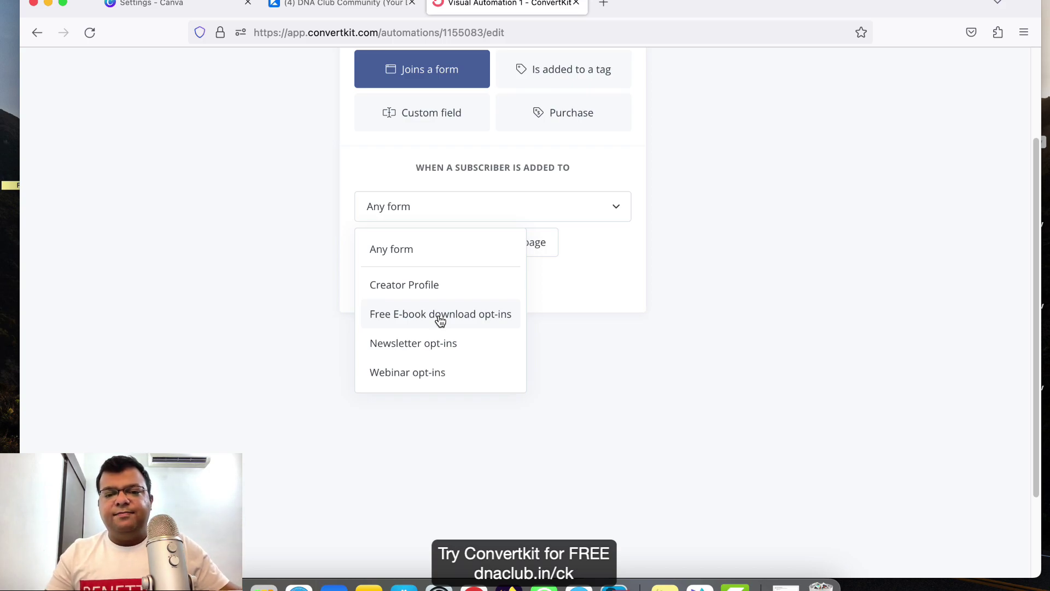
pyautogui.click(482, 321)
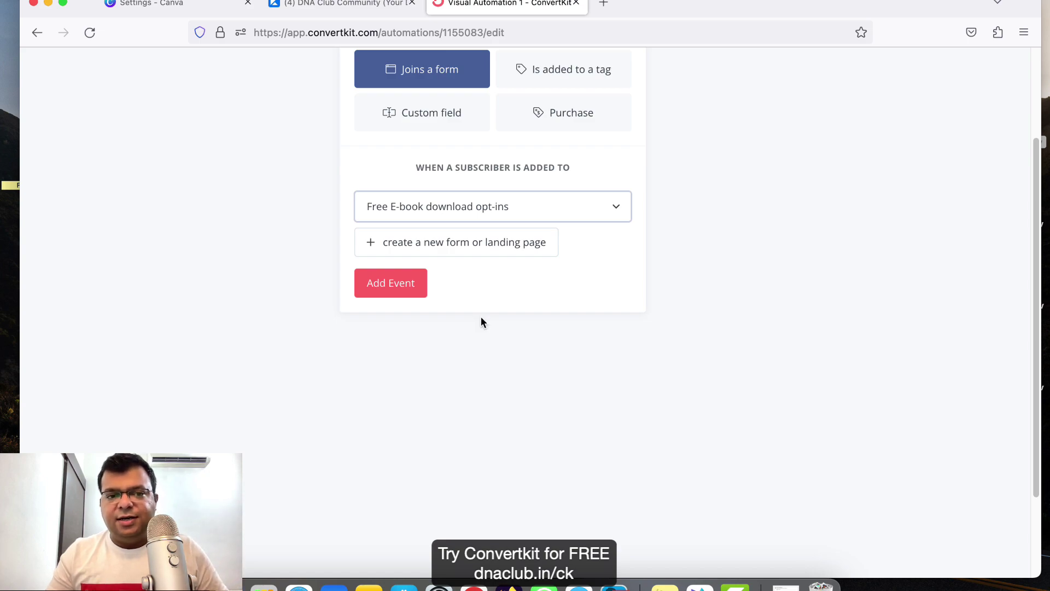
pyautogui.click(407, 288)
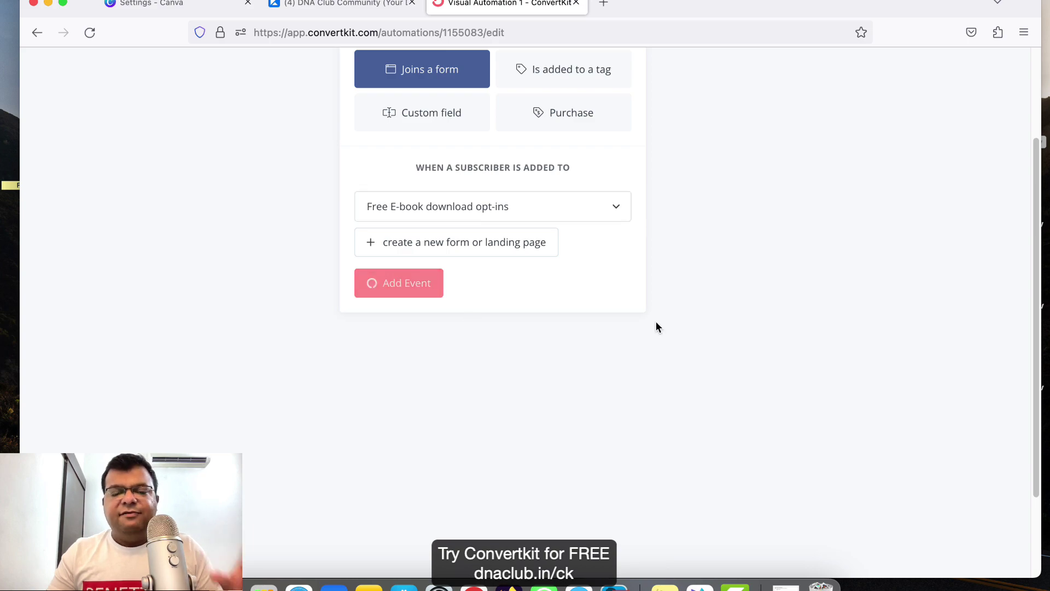
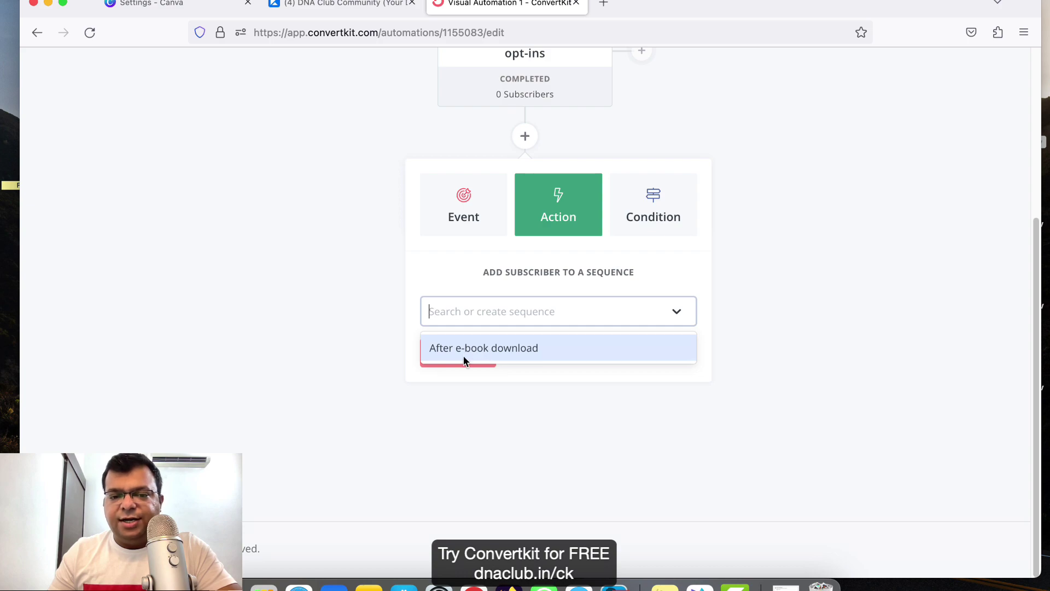
# - Add an action below the form event that adds the subscriber to the "After e-book download" sequence
pyautogui.click(541, 348)
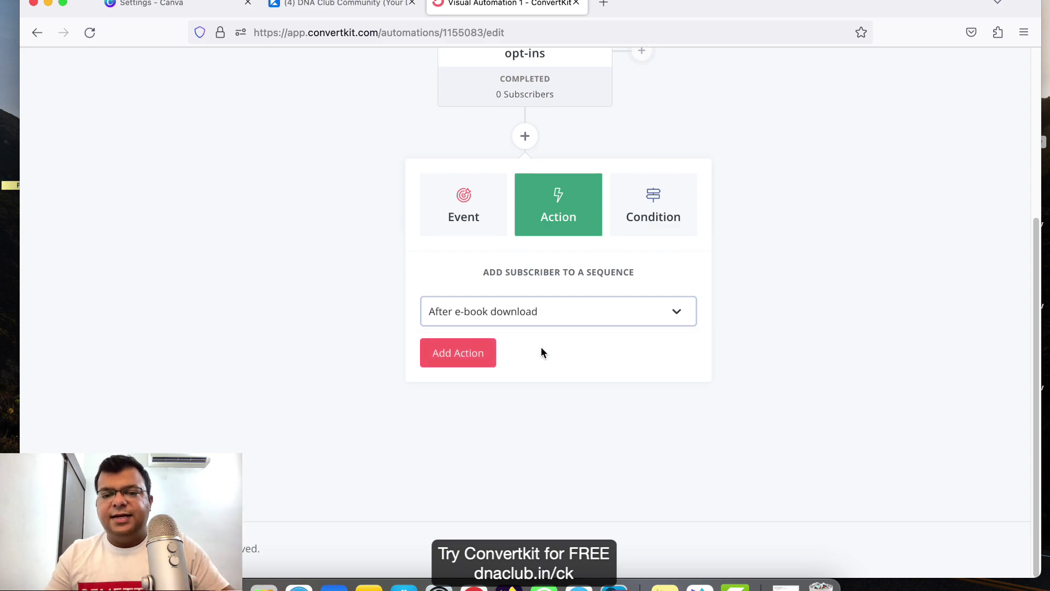
pyautogui.click(454, 361)
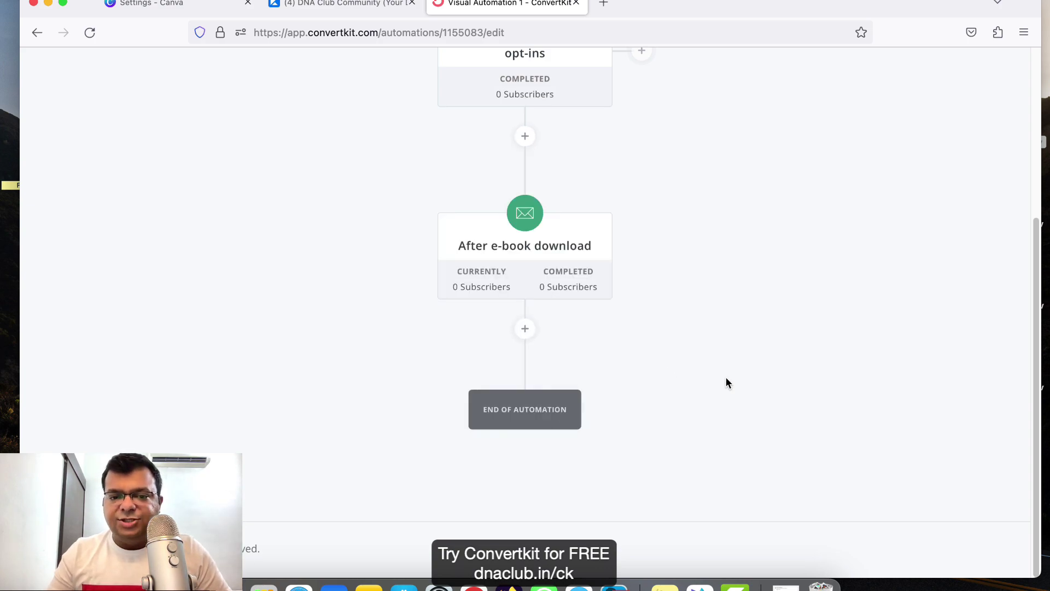
# - Review the automation flow and rename the automation "E-book download automation emails"
pyautogui.scroll(5, 725, 368)
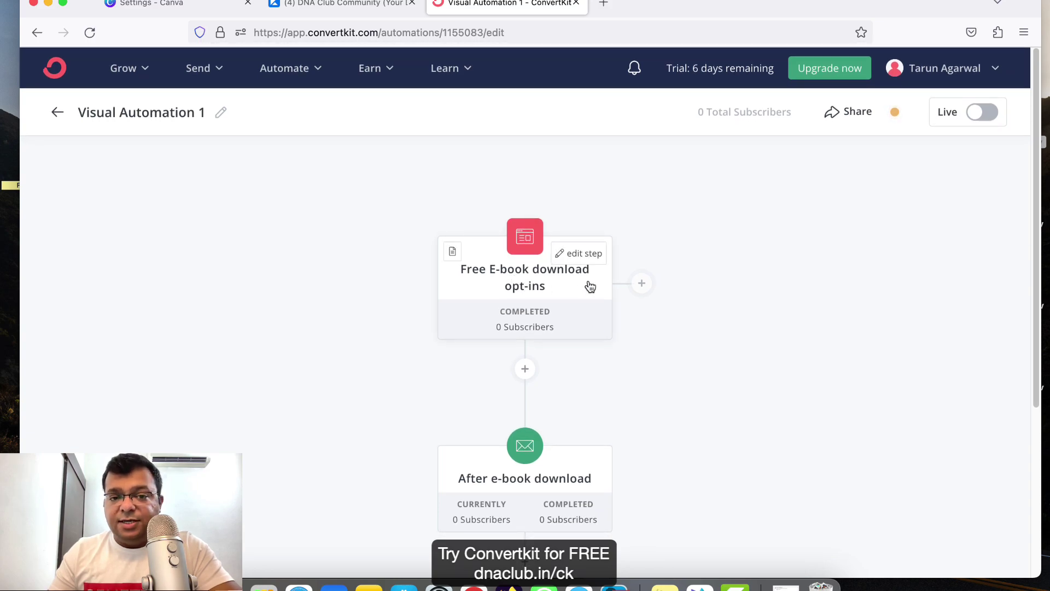
pyautogui.scroll(-3, 554, 322)
pyautogui.scroll(-2, 540, 315)
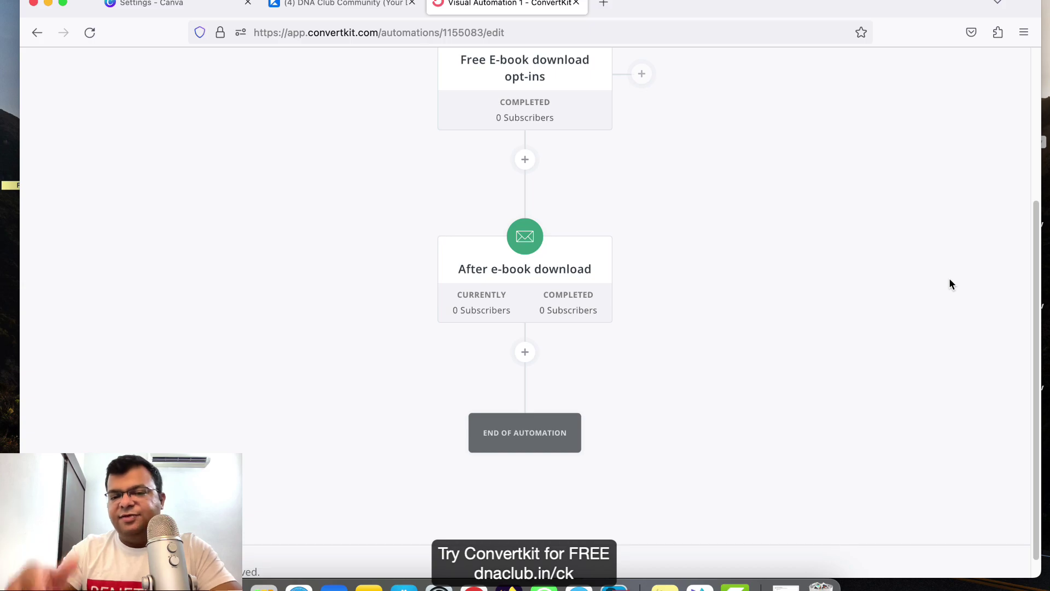
pyautogui.scroll(5, 949, 279)
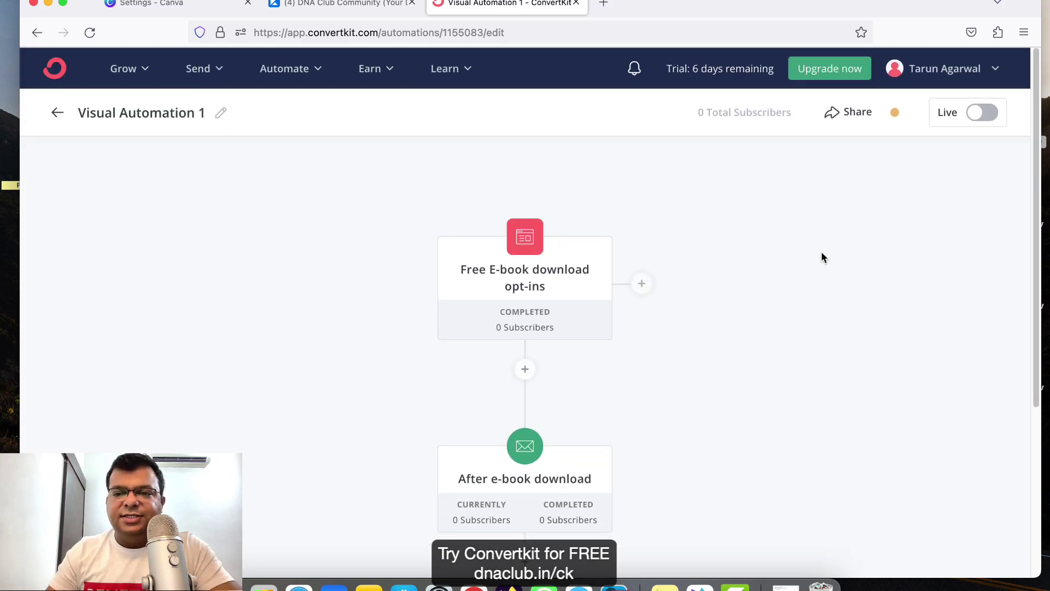
pyautogui.scroll(-4, 697, 282)
pyautogui.scroll(4, 681, 279)
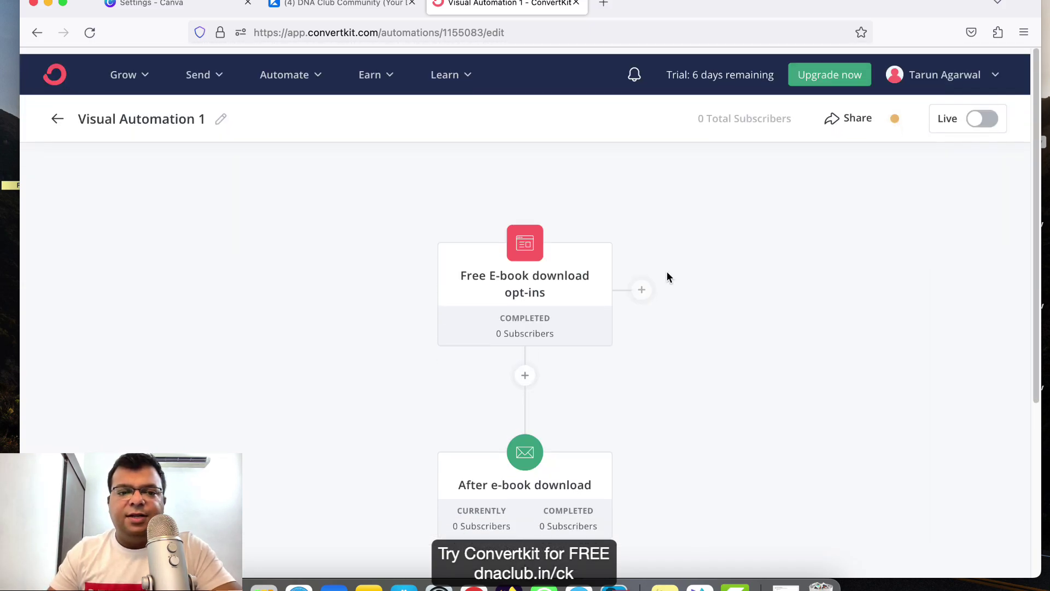
pyautogui.click(170, 112)
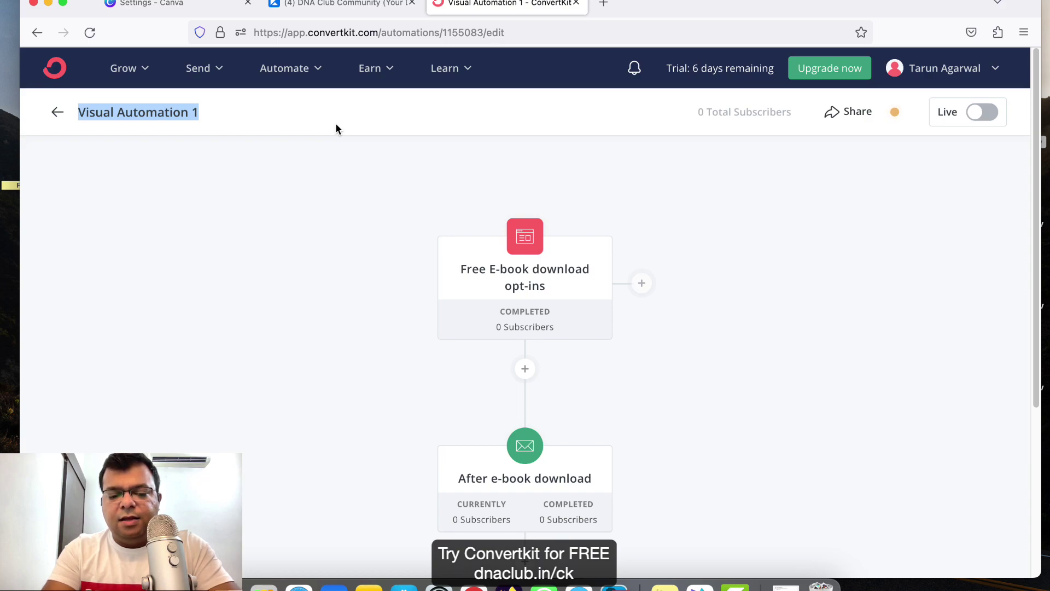
pyautogui.write('E-book download autom')
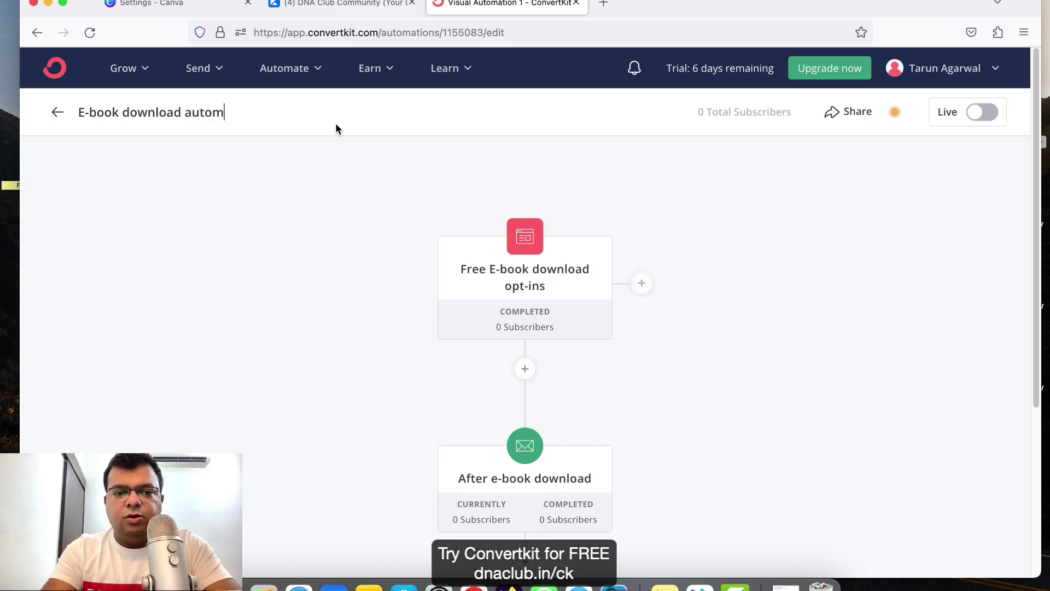
pyautogui.write('ation emails')
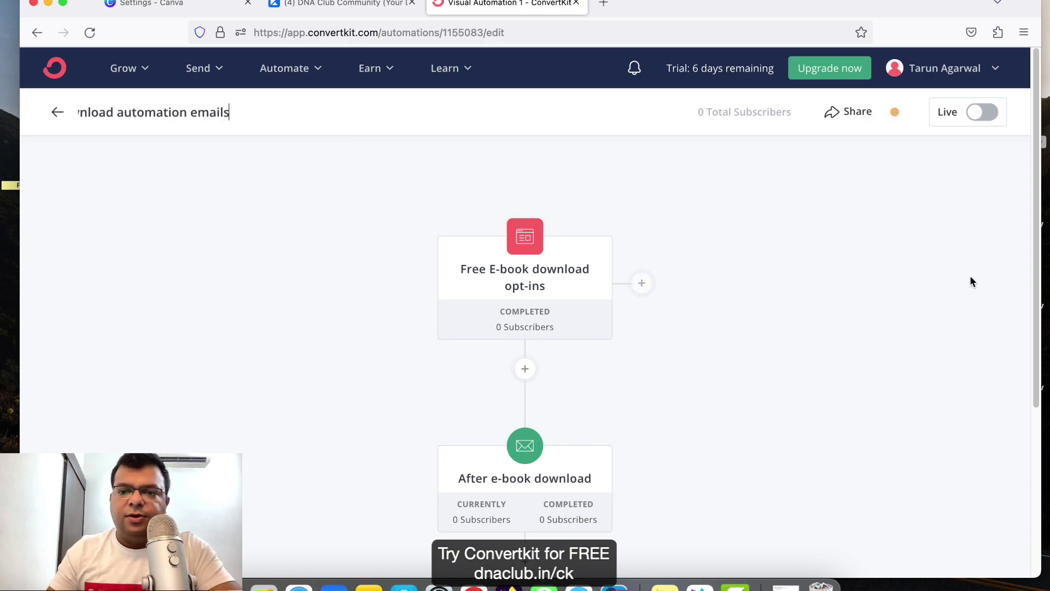
# - Save the automation's new name and turn the automation on, postponing the payment details
pyautogui.click(964, 273)
pyautogui.scroll(-5, 648, 274)
pyautogui.scroll(5, 678, 289)
pyautogui.click(986, 113)
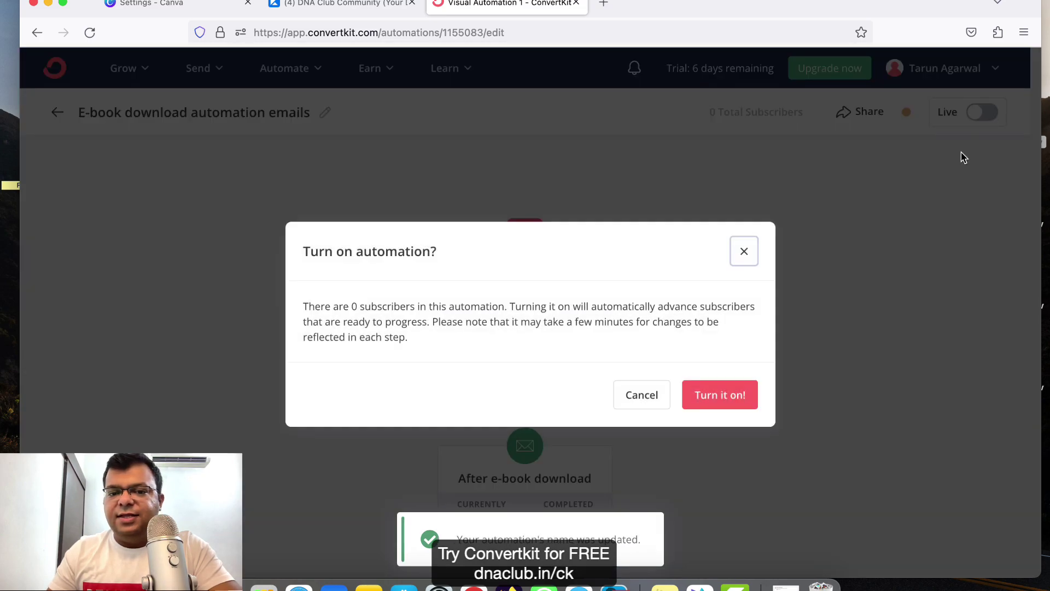
pyautogui.click(721, 400)
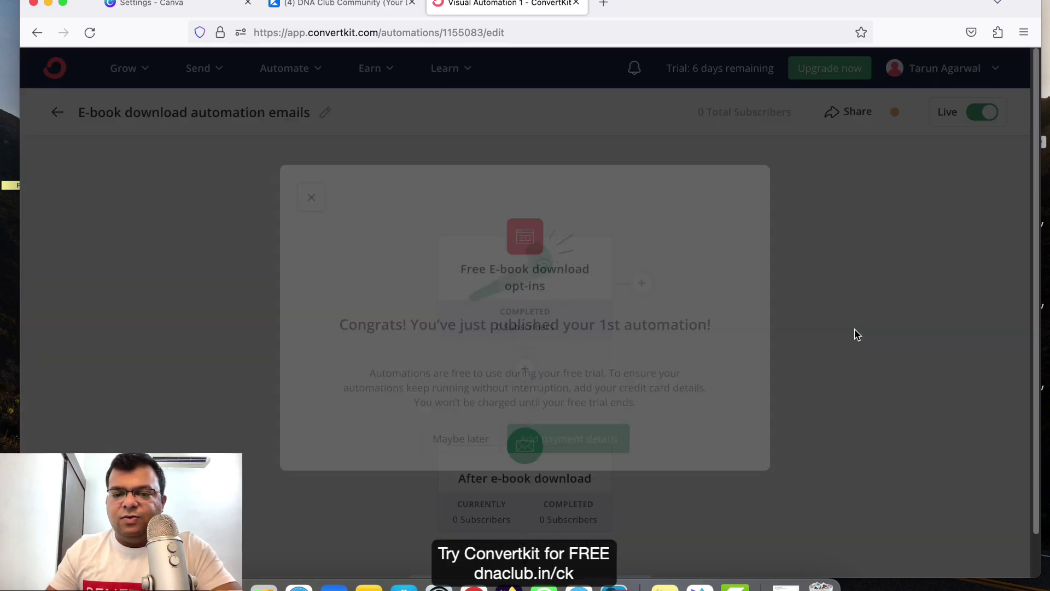
pyautogui.click(481, 448)
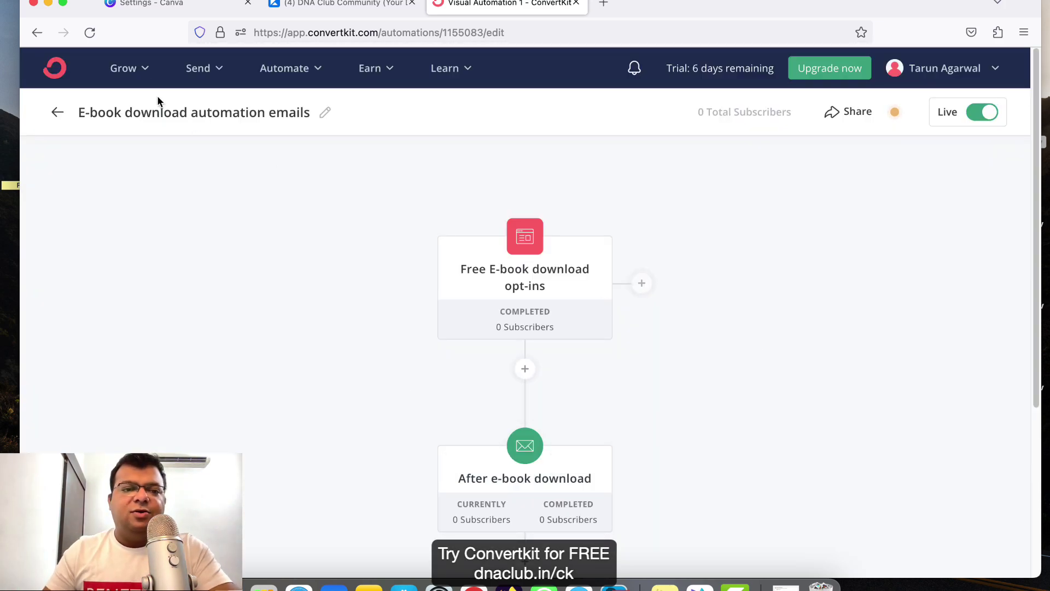
# - Open the "Free E-book download opt-ins" landing page from the Landing Pages & Forms list and copy its share URL
pyautogui.click(123, 67)
pyautogui.click(210, 221)
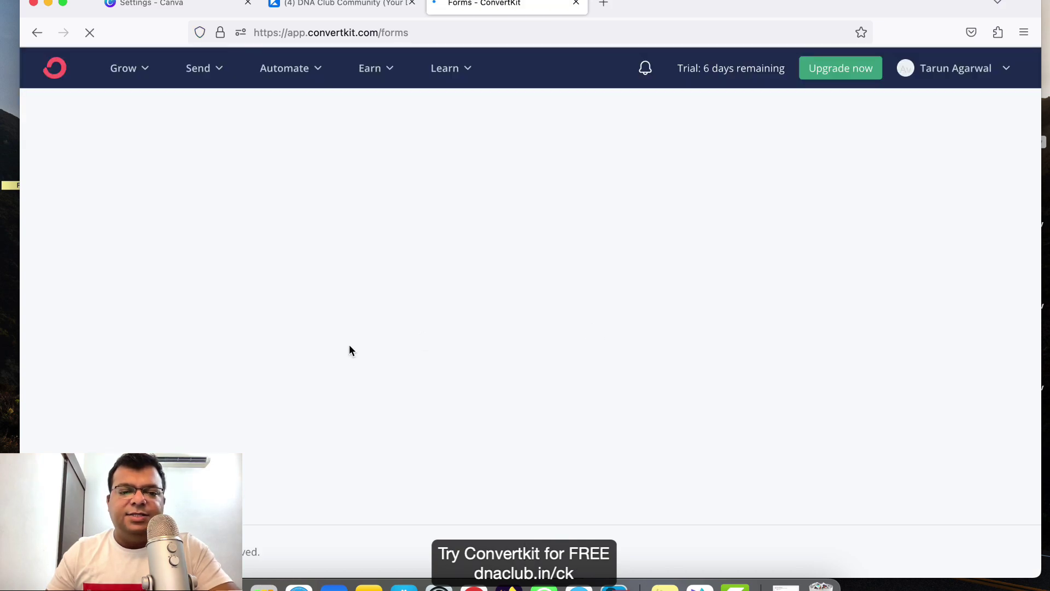
pyautogui.scroll(-5, 292, 352)
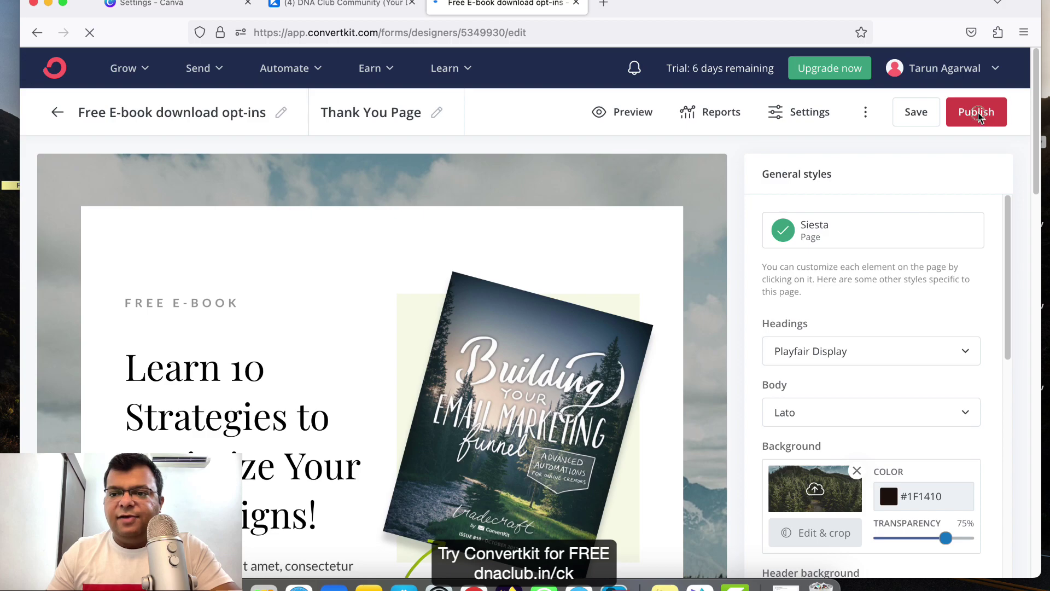
pyautogui.click(977, 112)
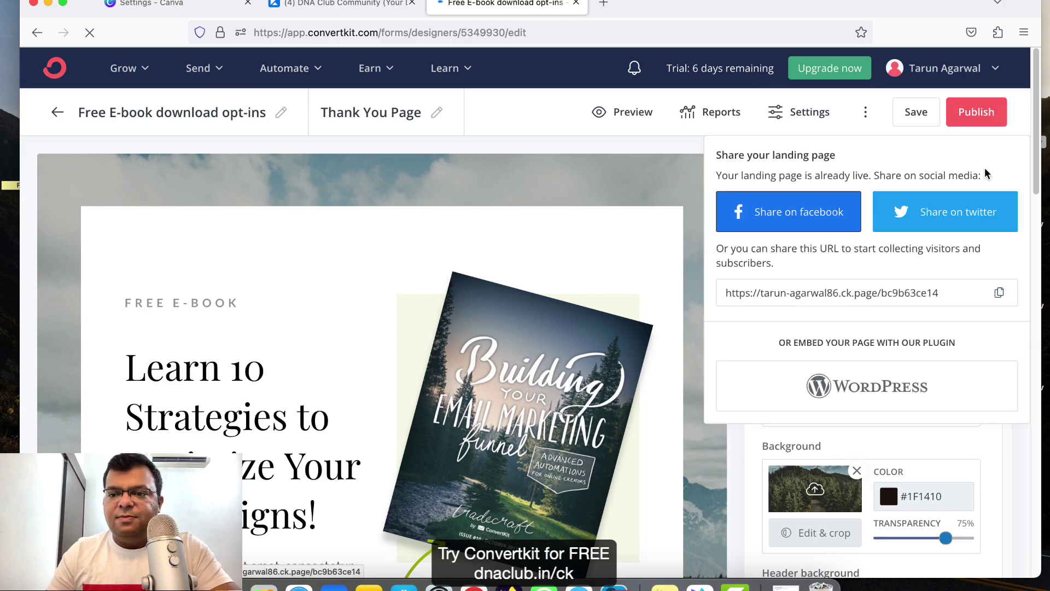
pyautogui.click(1000, 293)
# - Open the copied landing page URL in a new browser tab, view its e-book opt-in form, and return to the page editor
pyautogui.click(604, 3)
pyautogui.press('super+v')
pyautogui.press('Return')
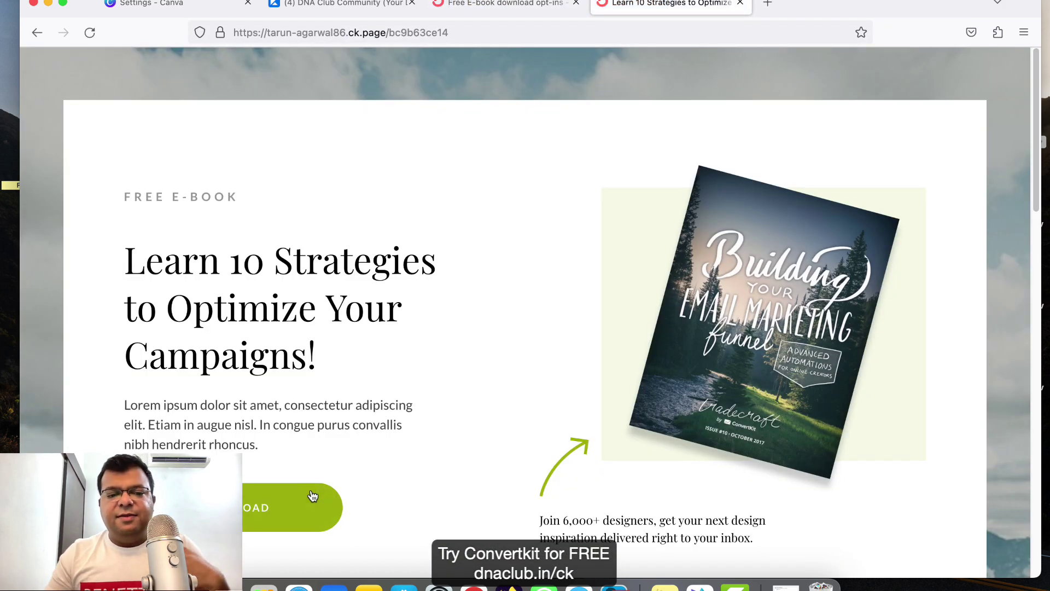
pyautogui.click(312, 495)
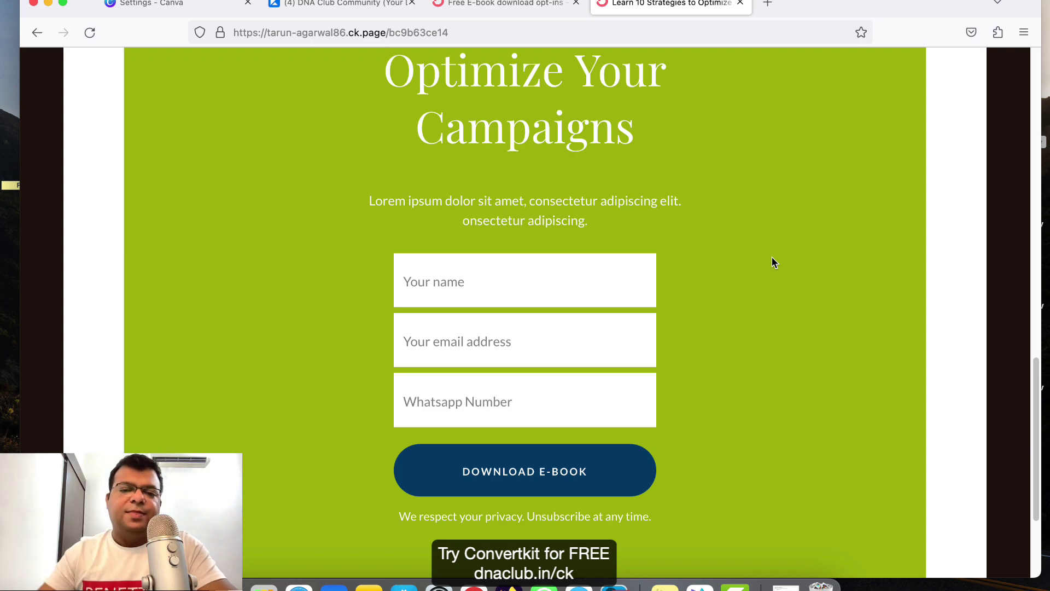
pyautogui.scroll(10, 873, 271)
pyautogui.scroll(5, 873, 269)
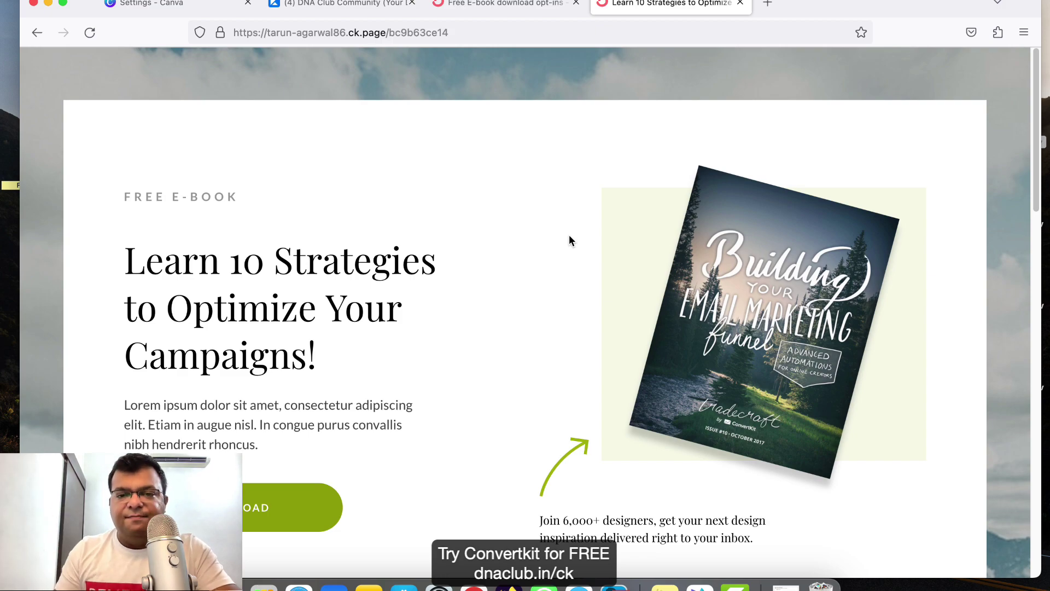
pyautogui.click(488, 6)
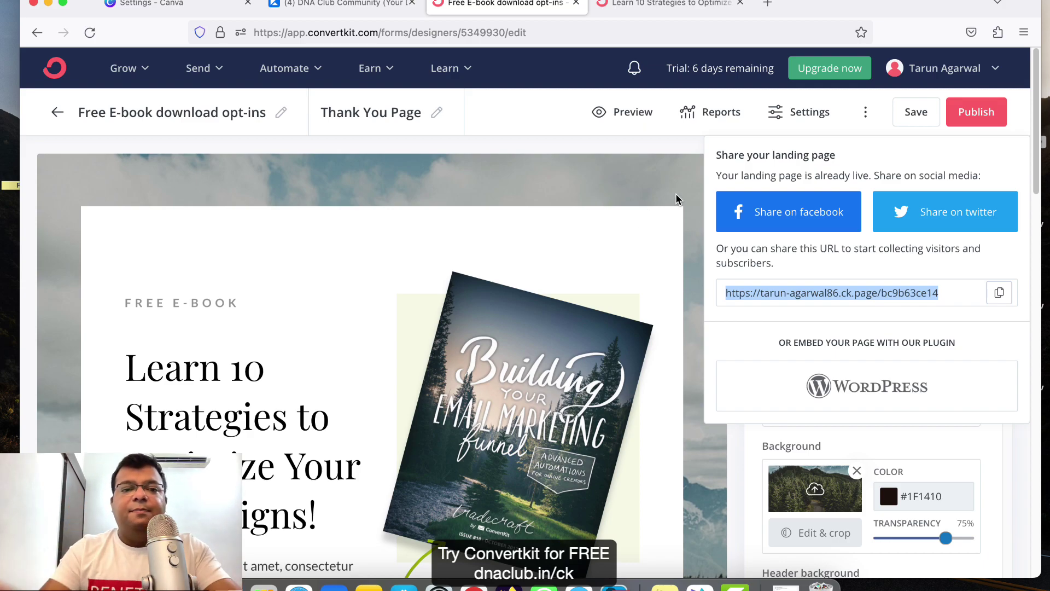
# - Search the web for "convertkit pricing" in a new browser tab and open the ConvertKit Plans and Pricing page
pyautogui.click(766, 5)
pyautogui.write('con')
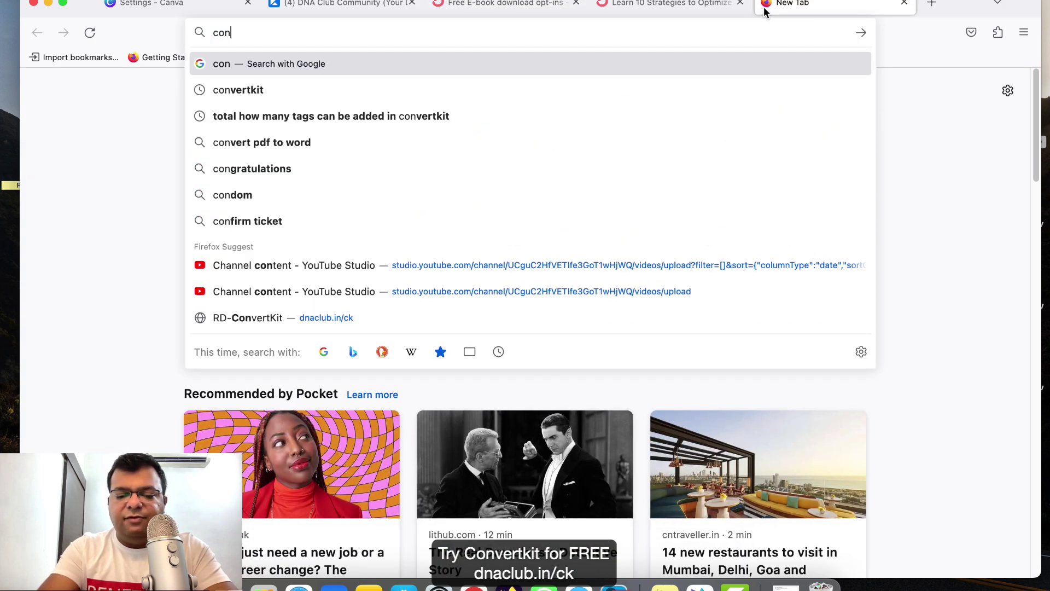
pyautogui.write('vertkit pri')
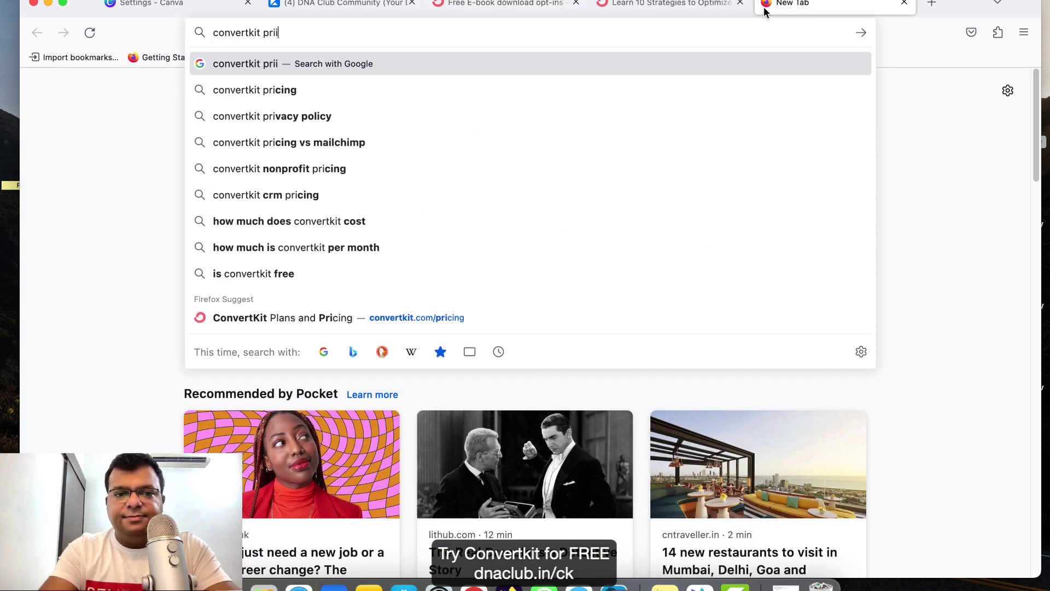
pyautogui.write('cing')
pyautogui.press('Return')
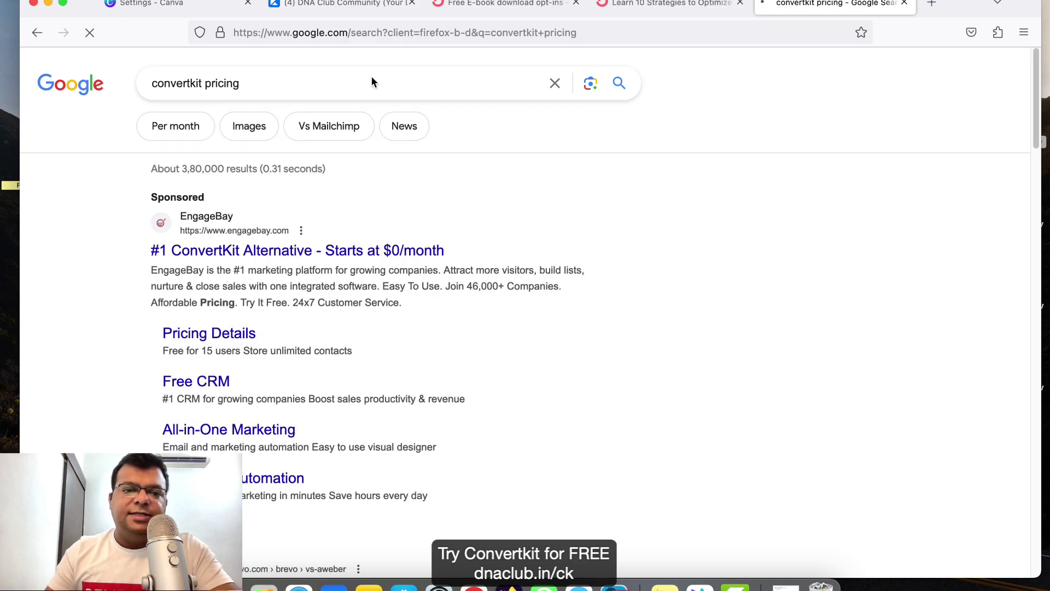
pyautogui.scroll(-10, 407, 321)
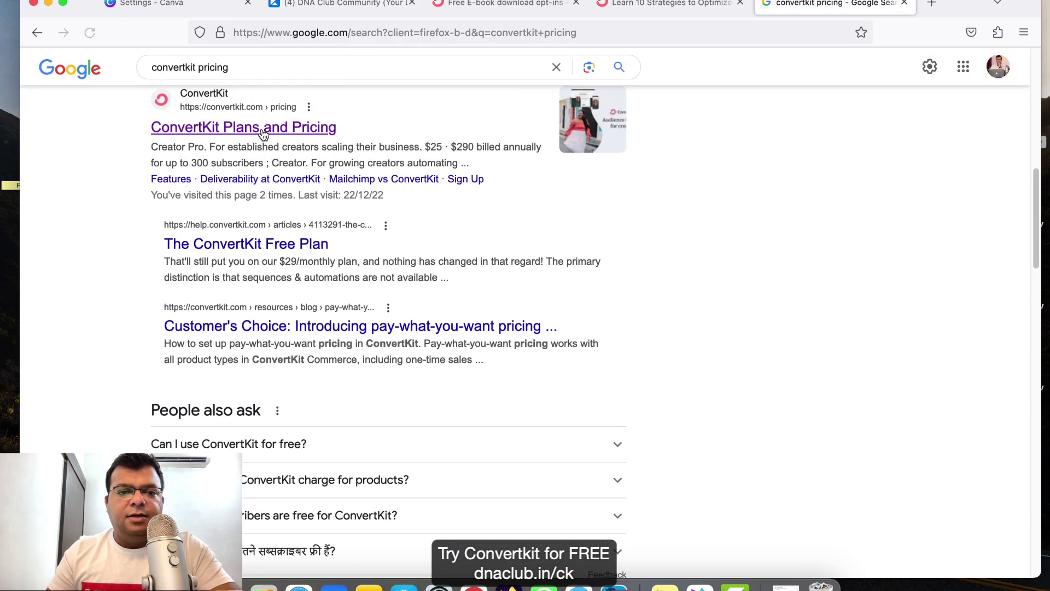
pyautogui.click(236, 130)
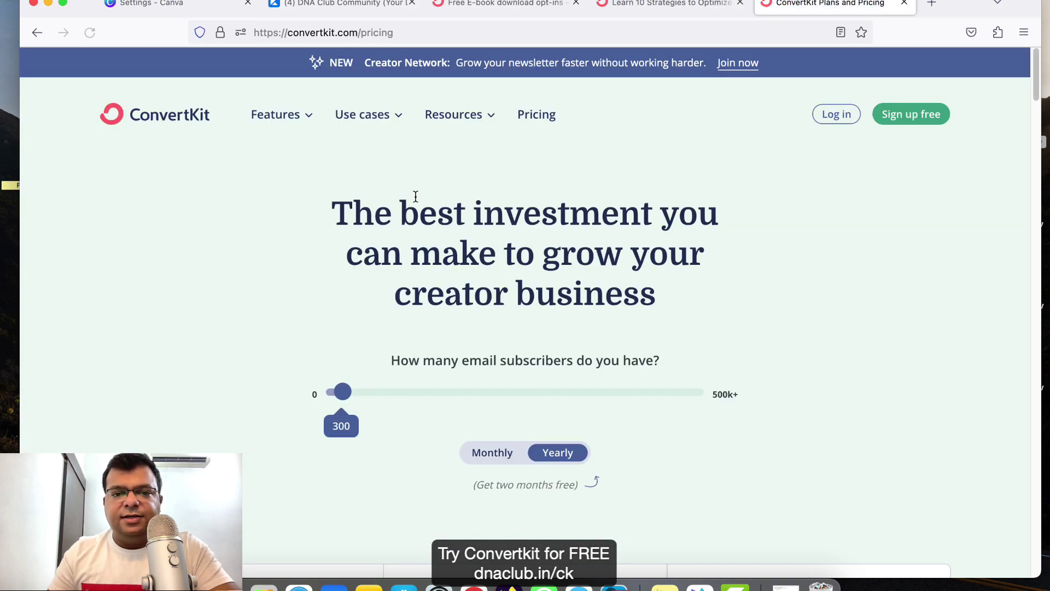
# - Show the plans with monthly billing and examine the Free plan's subscriber limit and its landing page, form and broadcast features
pyautogui.scroll(-5, 525, 235)
pyautogui.scroll(1, 465, 287)
pyautogui.click(500, 284)
pyautogui.scroll(-3, 830, 321)
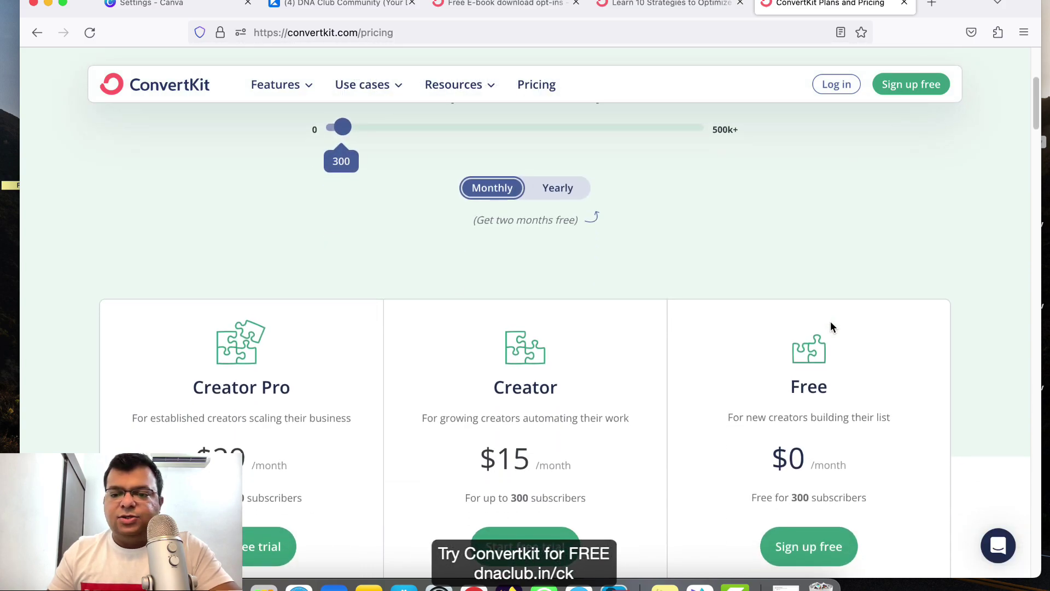
pyautogui.scroll(-1, 828, 460)
pyautogui.moveTo(792, 390); pyautogui.dragTo(862, 389)
pyautogui.scroll(-6, 862, 491)
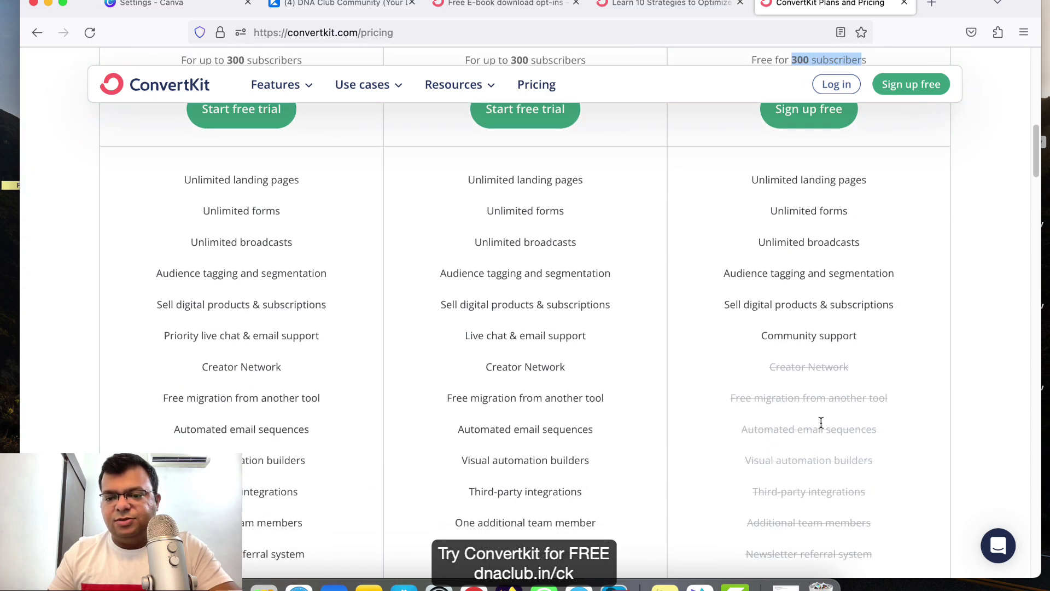
pyautogui.scroll(3, 823, 274)
pyautogui.moveTo(816, 263); pyautogui.dragTo(866, 262)
pyautogui.moveTo(811, 294); pyautogui.dragTo(849, 294)
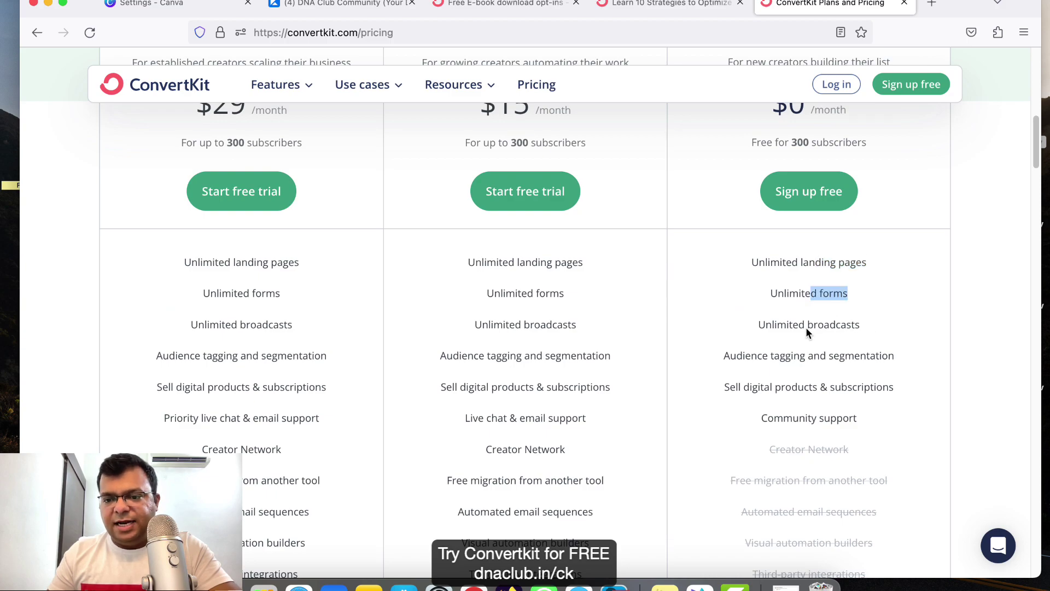
pyautogui.scroll(1, 874, 326)
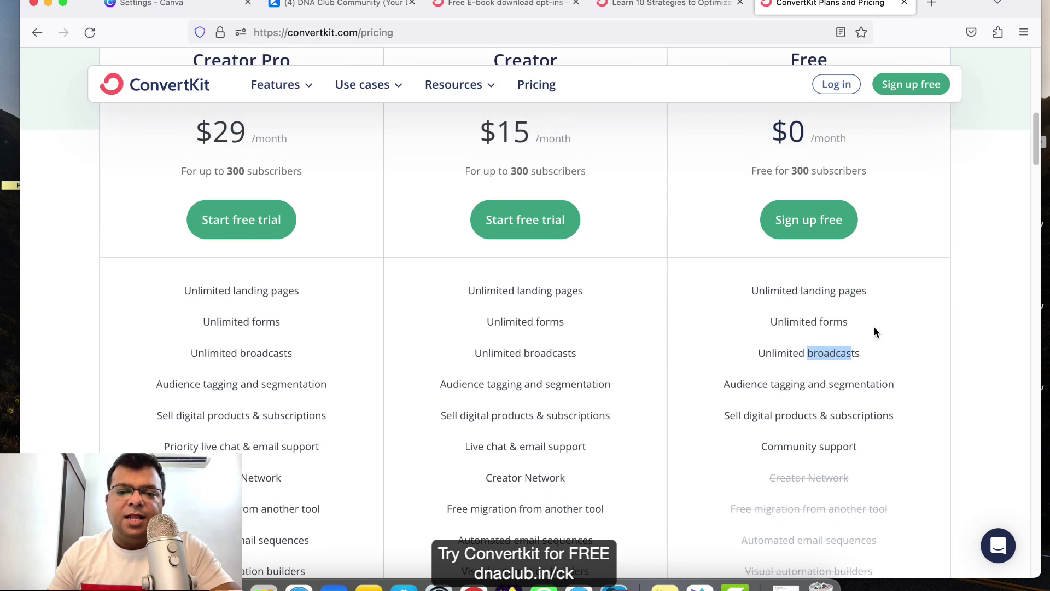
# - Examine the Creator plan's automated email sequences feature, monthly price and subscriber limit
pyautogui.scroll(-2, 705, 324)
pyautogui.scroll(-5, 535, 323)
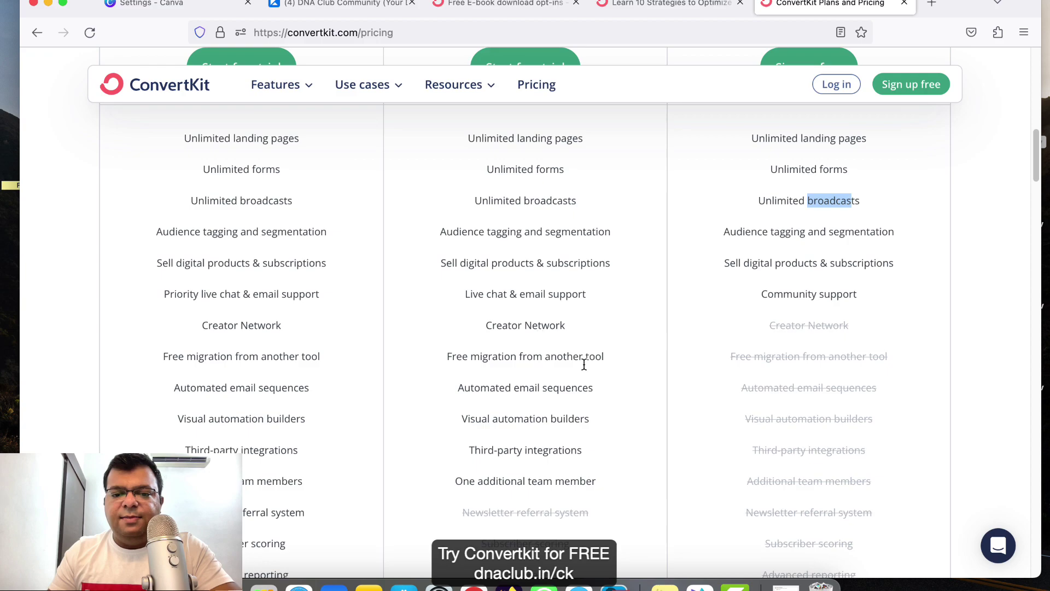
pyautogui.scroll(-1, 577, 357)
pyautogui.moveTo(506, 271); pyautogui.dragTo(590, 271)
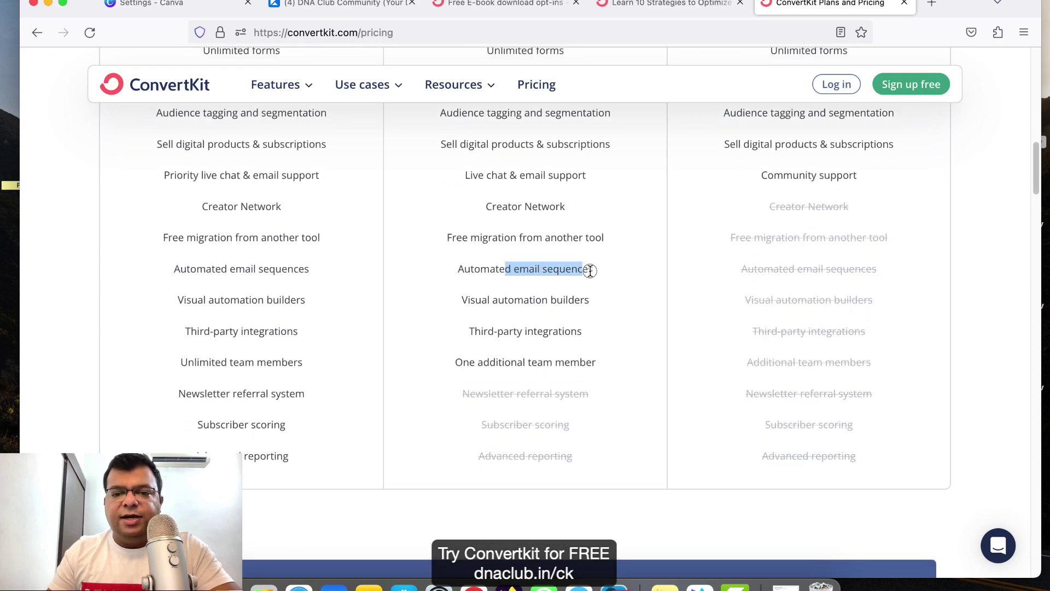
pyautogui.scroll(12, 600, 269)
pyautogui.moveTo(497, 341); pyautogui.dragTo(600, 338)
pyautogui.moveTo(464, 376); pyautogui.dragTo(510, 376)
pyautogui.scroll(5, 586, 373)
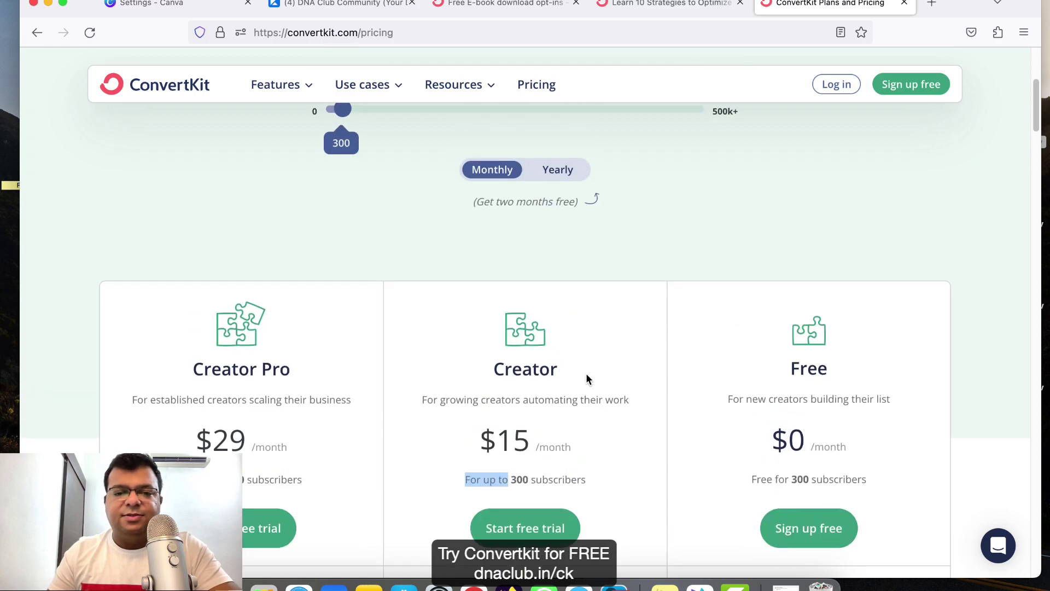
# - Set the number of email subscribers to 3,000 and review the Creator plan's price and included features
pyautogui.moveTo(352, 211)
pyautogui.mouseDown()
pyautogui.moveTo(469, 213)
pyautogui.moveTo(351, 213)
pyautogui.moveTo(361, 214)
pyautogui.mouseUp()
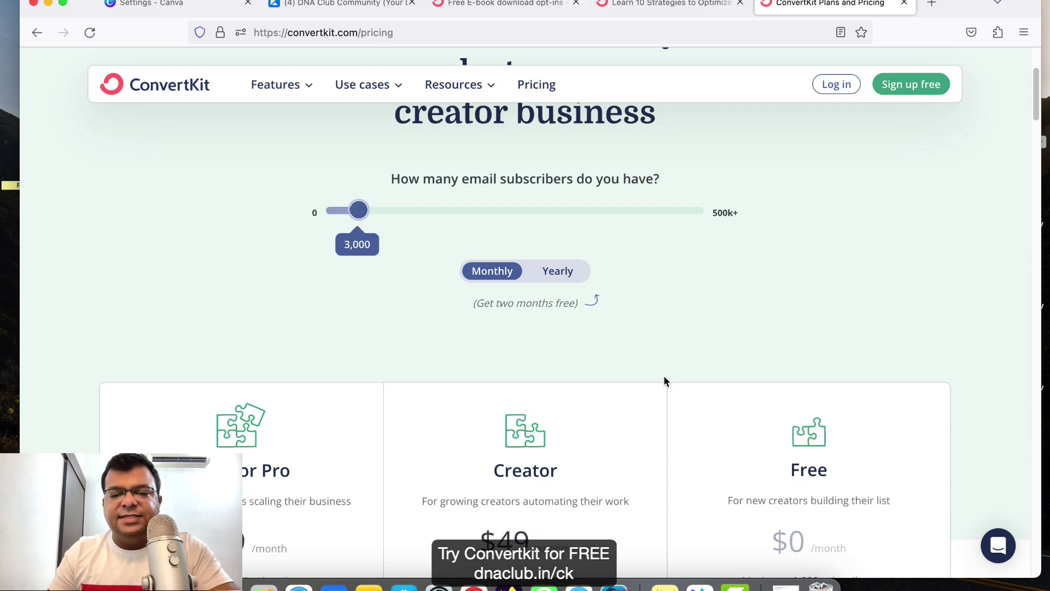
pyautogui.scroll(-3, 664, 376)
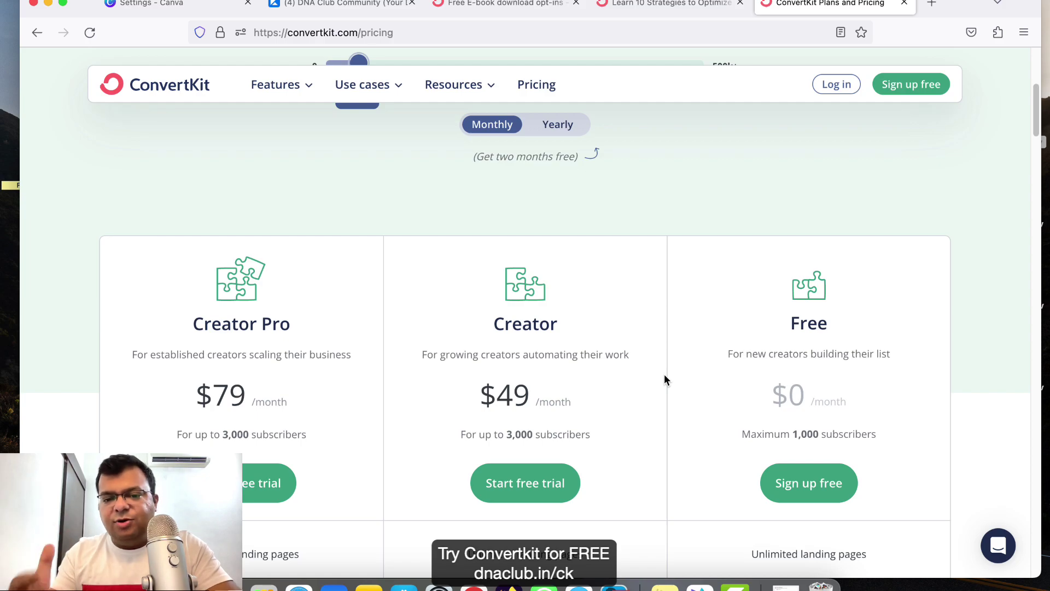
pyautogui.scroll(-4, 658, 357)
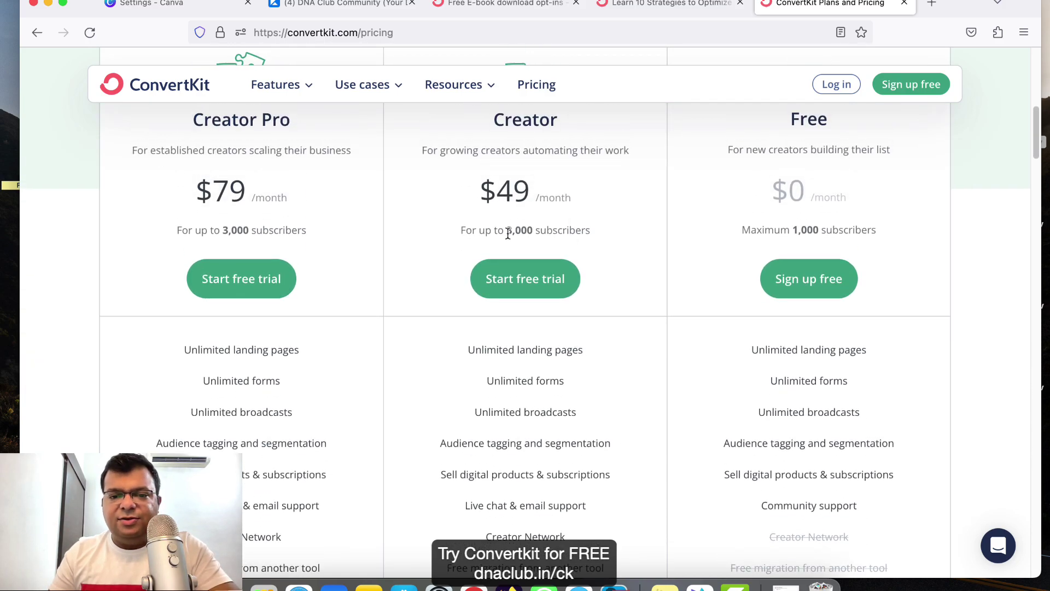
pyautogui.doubleClick(504, 198)
pyautogui.click(596, 196)
pyautogui.scroll(-4, 626, 356)
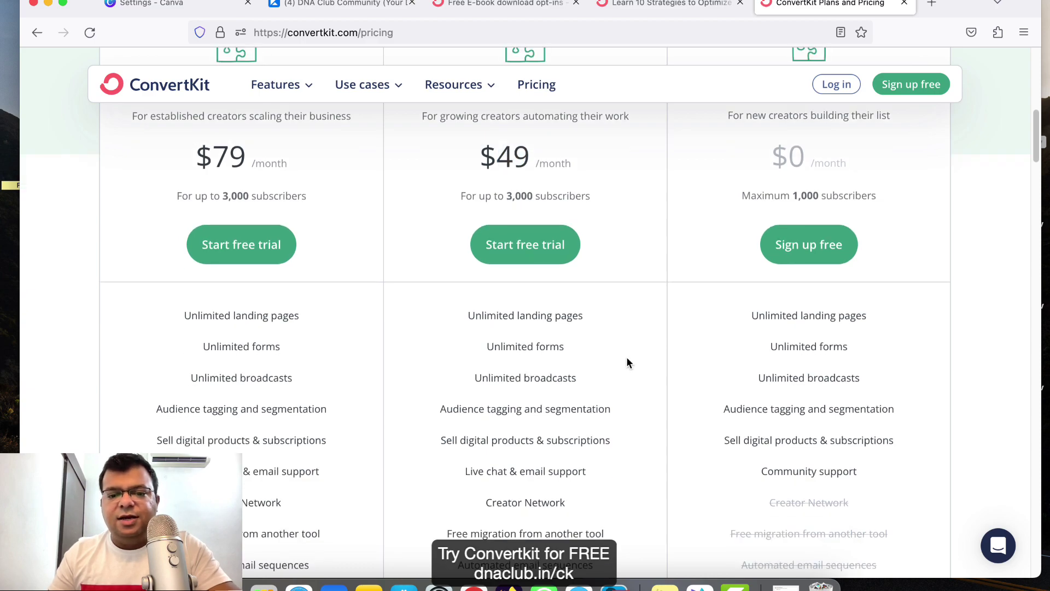
pyautogui.scroll(-3, 569, 382)
pyautogui.scroll(1, 585, 331)
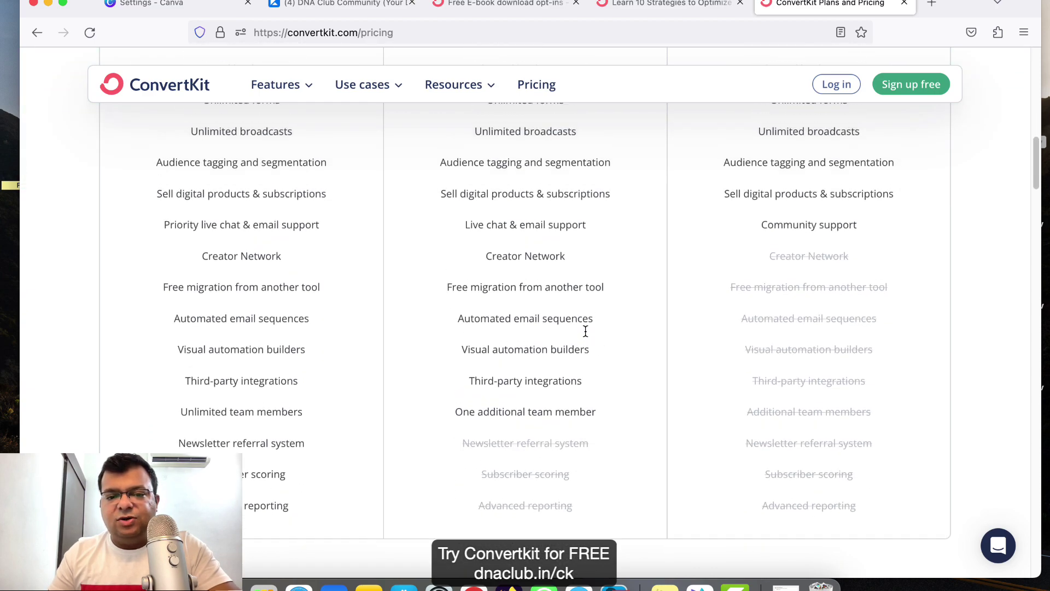
pyautogui.scroll(15, 585, 335)
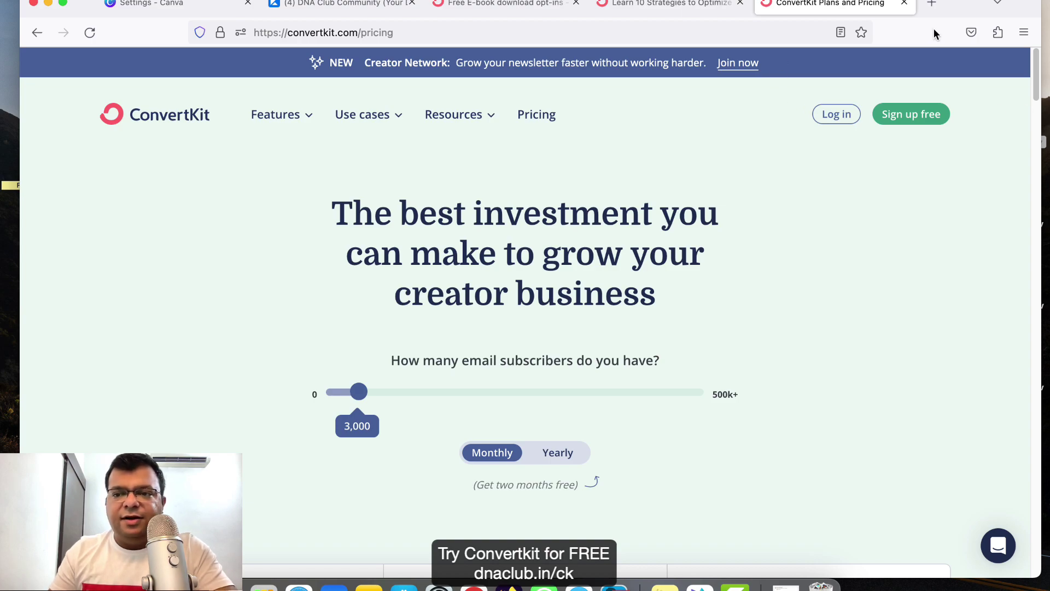
# - Open dnaclub.in/ck in a new browser tab and return to the ConvertKit pricing page to compare the plans
pyautogui.click(936, 4)
pyautogui.write('dnaclub.in/ck')
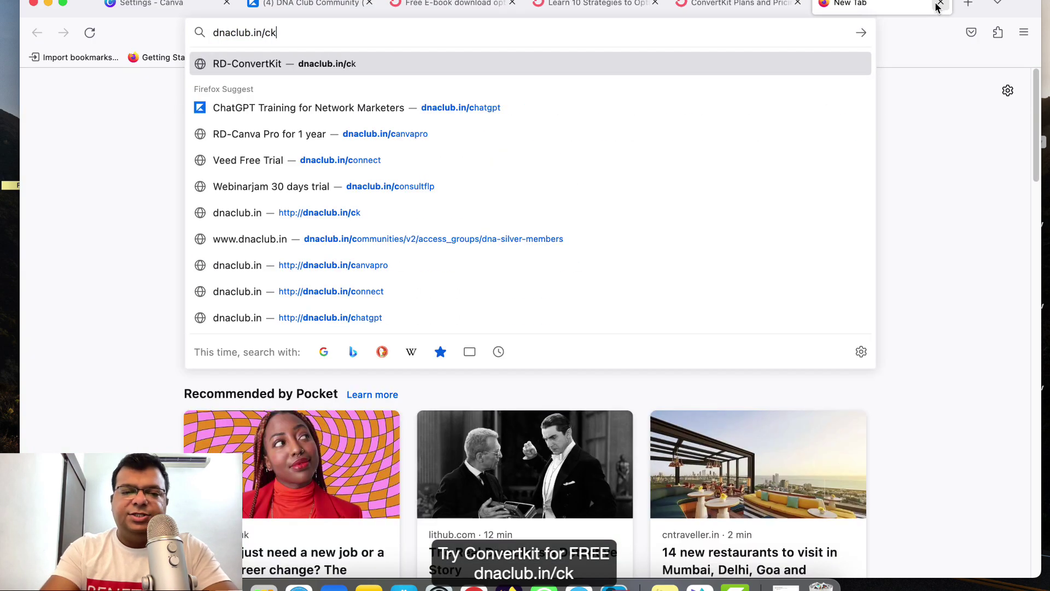
pyautogui.press('Return')
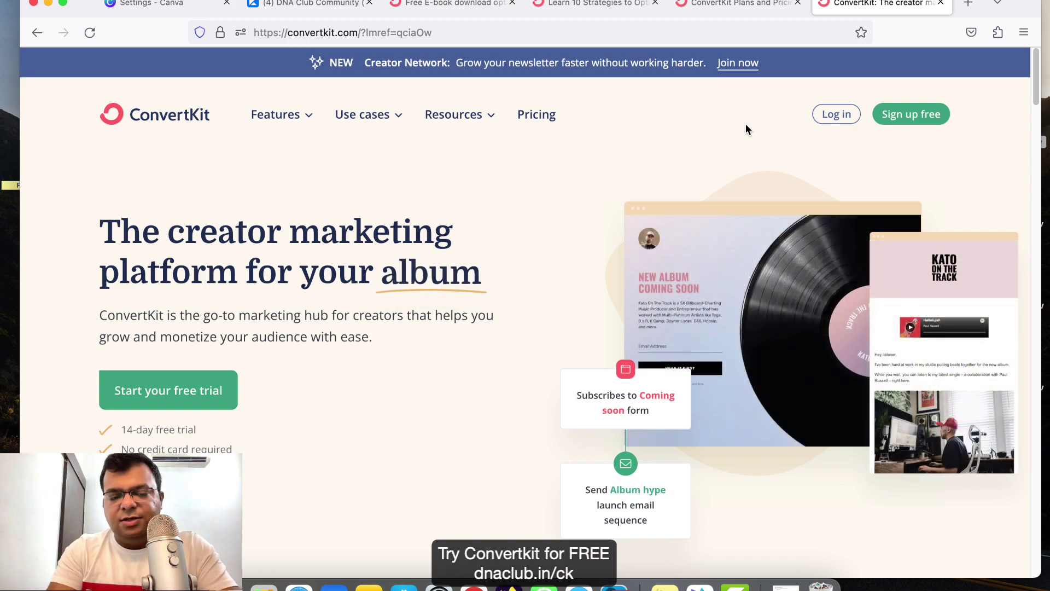
pyautogui.click(696, 6)
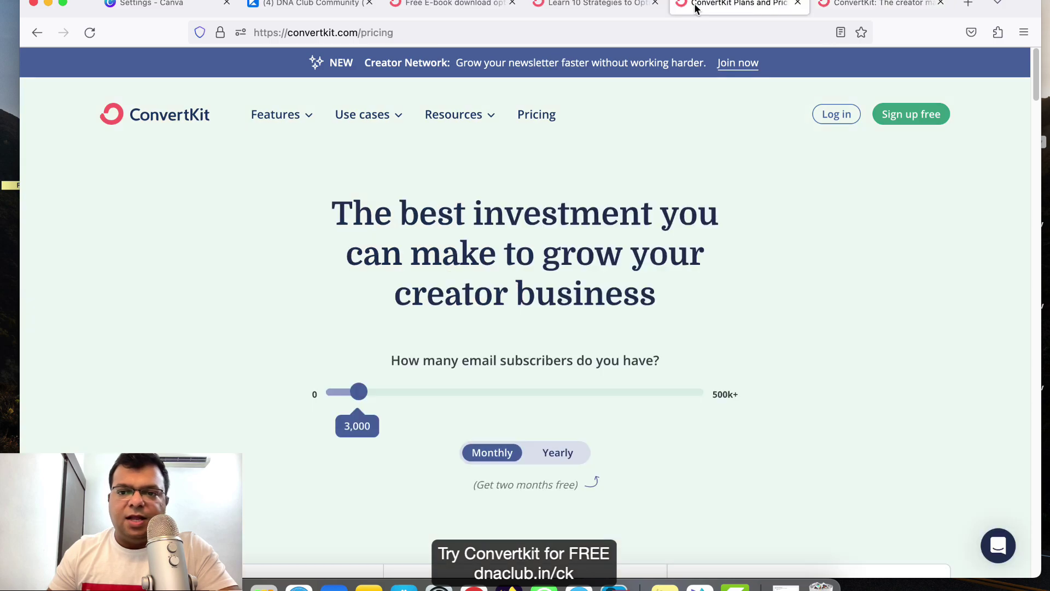
pyautogui.scroll(-5, 526, 376)
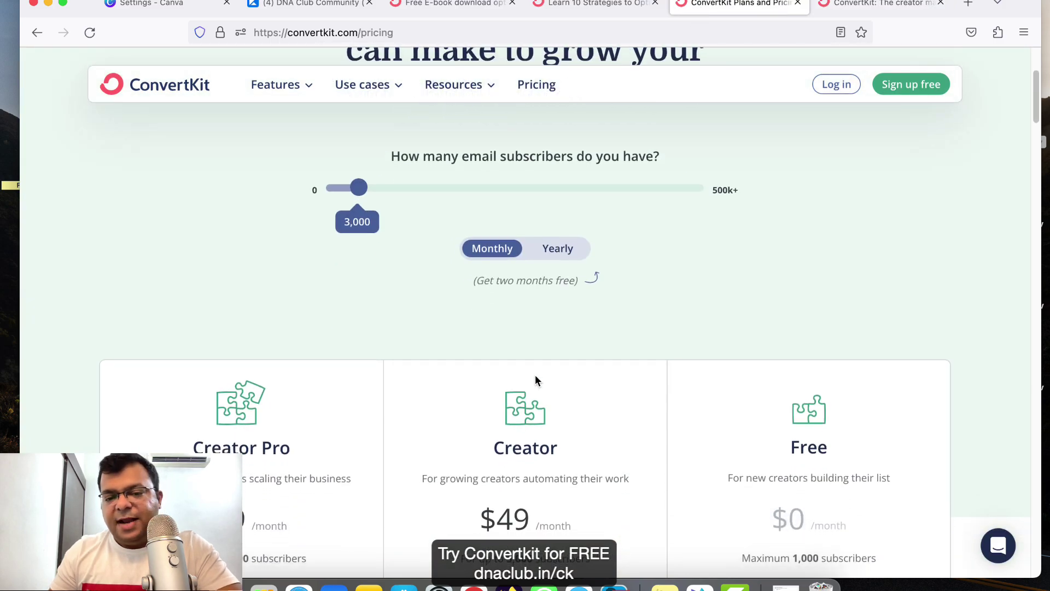
pyautogui.scroll(5, 878, 294)
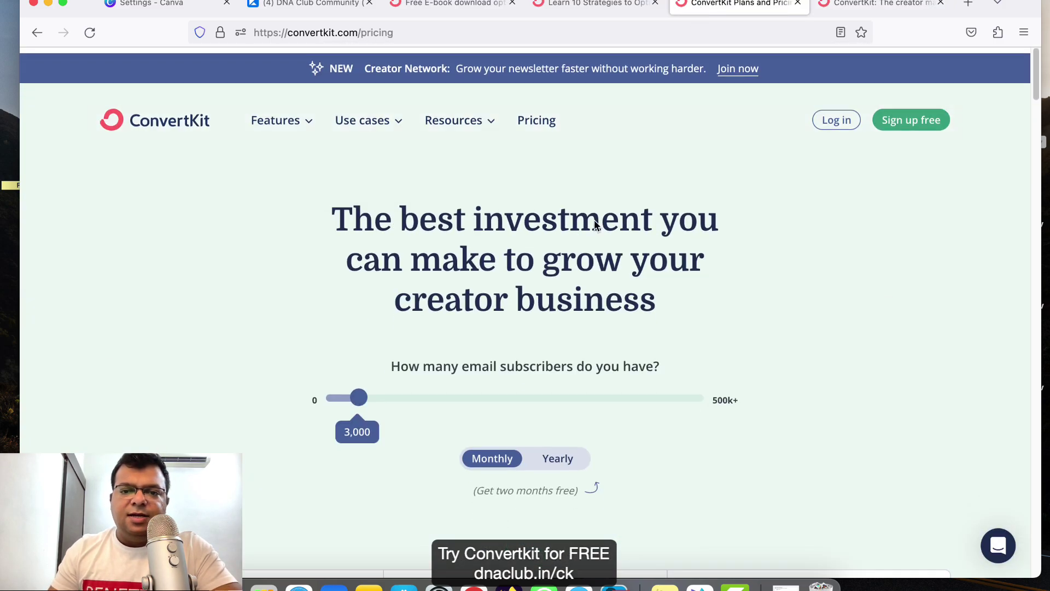
# - Return to the "Free E-book download opt-ins" page editor and look at the available automation options
pyautogui.click(452, 6)
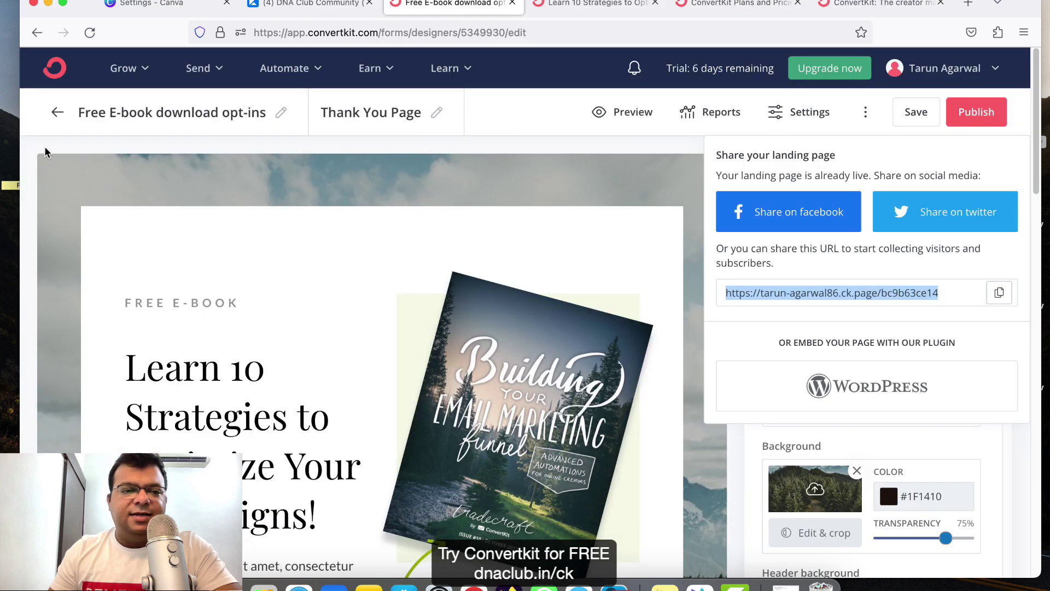
pyautogui.click(282, 67)
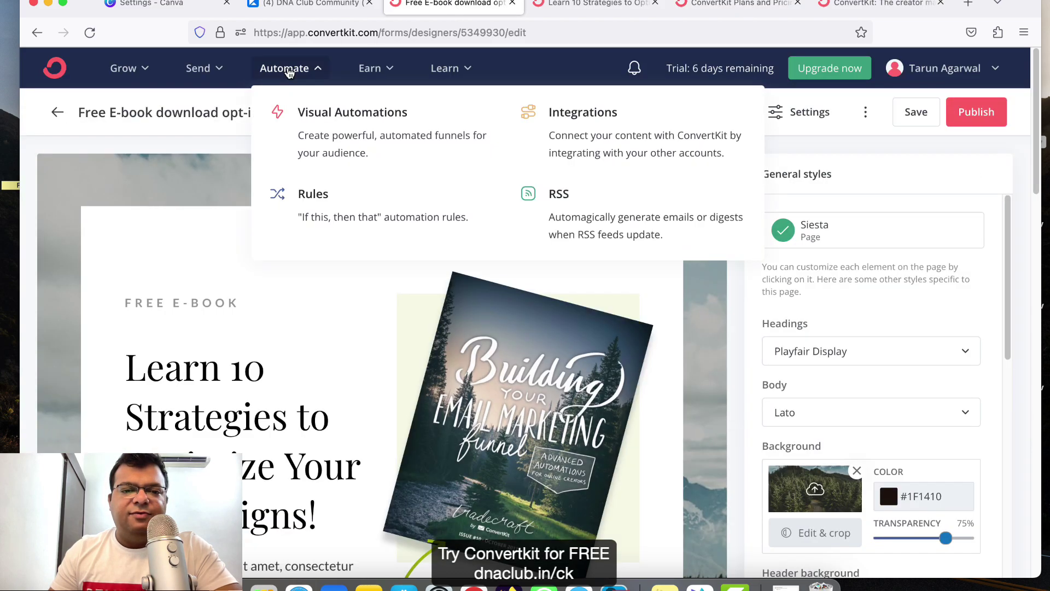
pyautogui.click(141, 171)
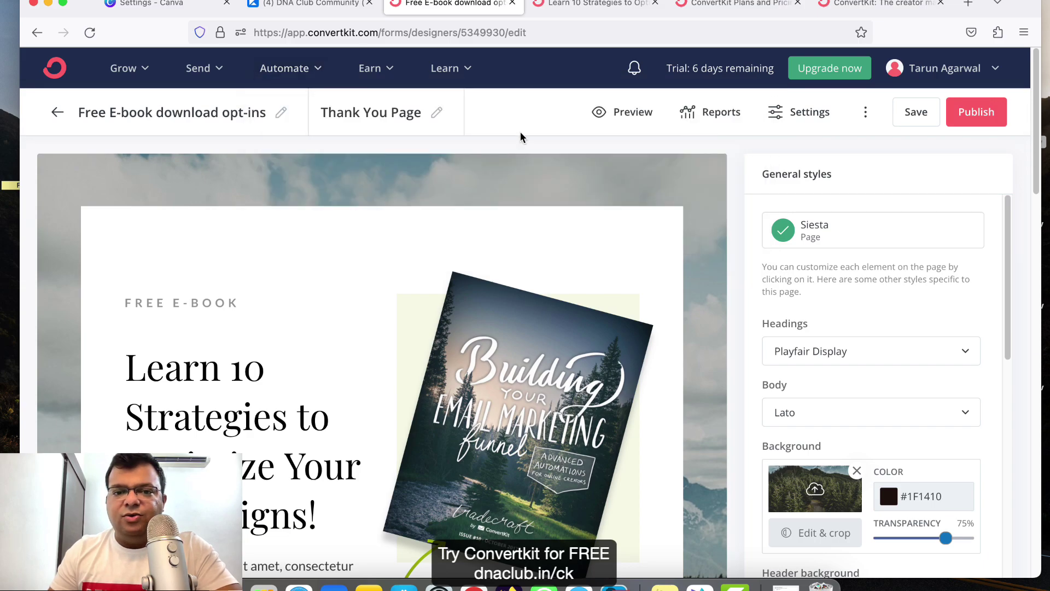